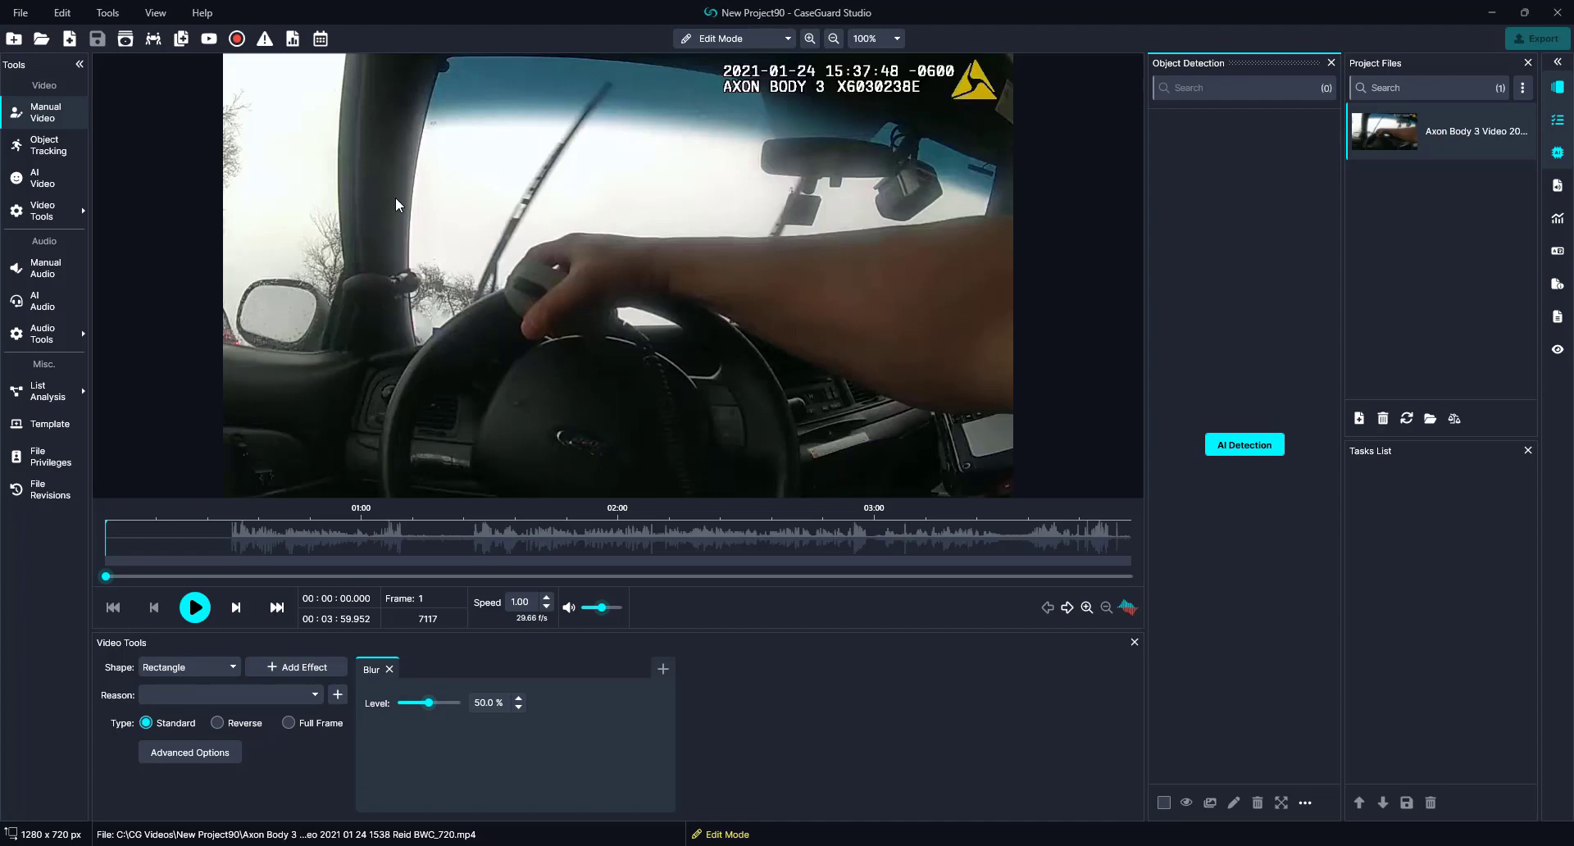
# View the program's version and license type, and check for software updates
pyautogui.click(200, 14)
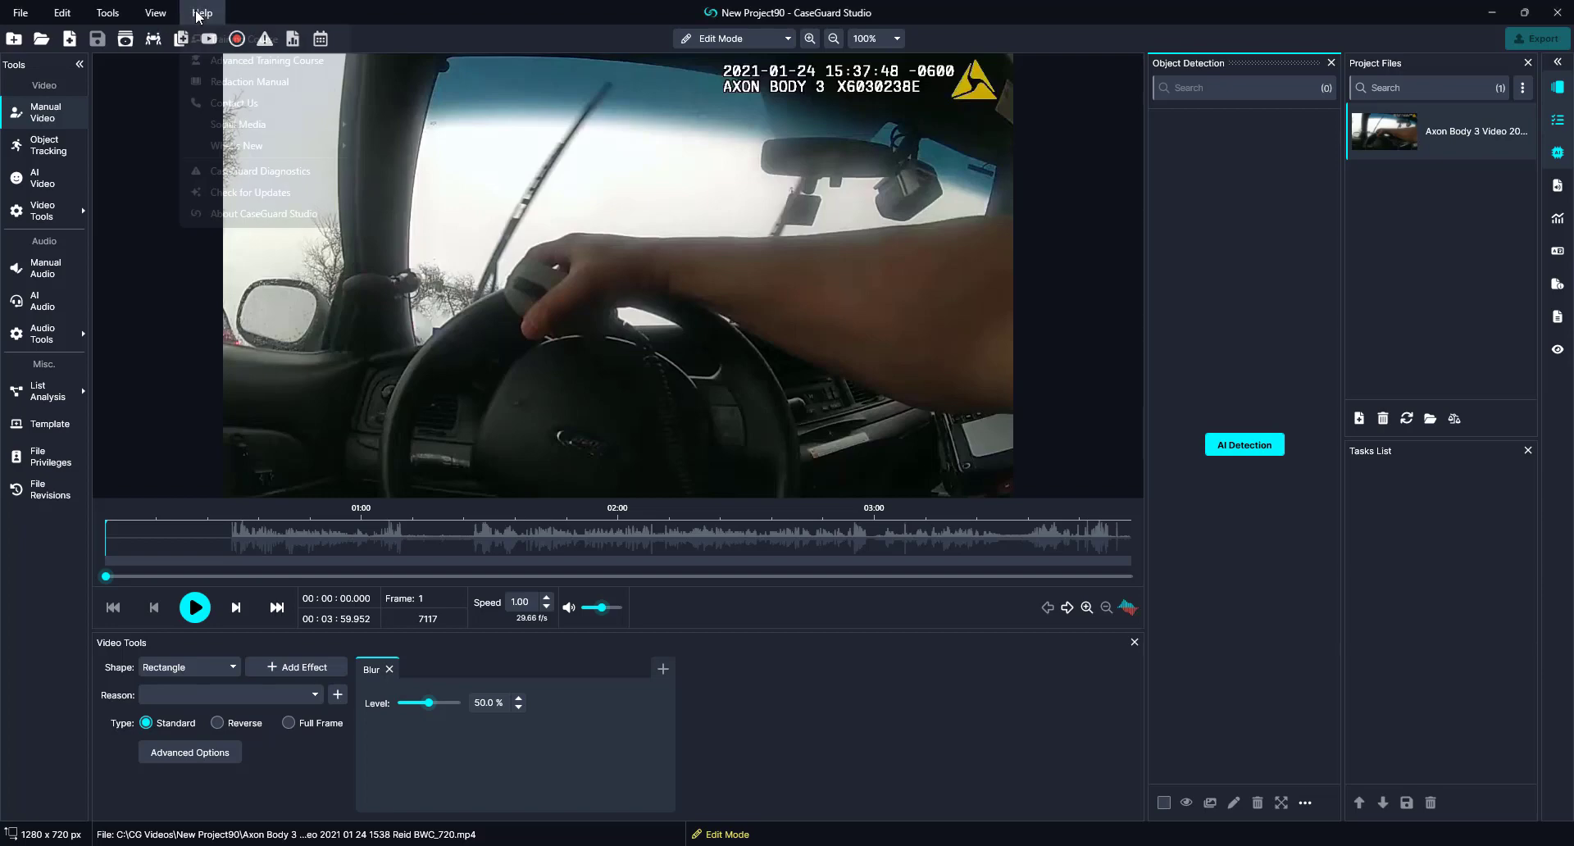
pyautogui.click(237, 214)
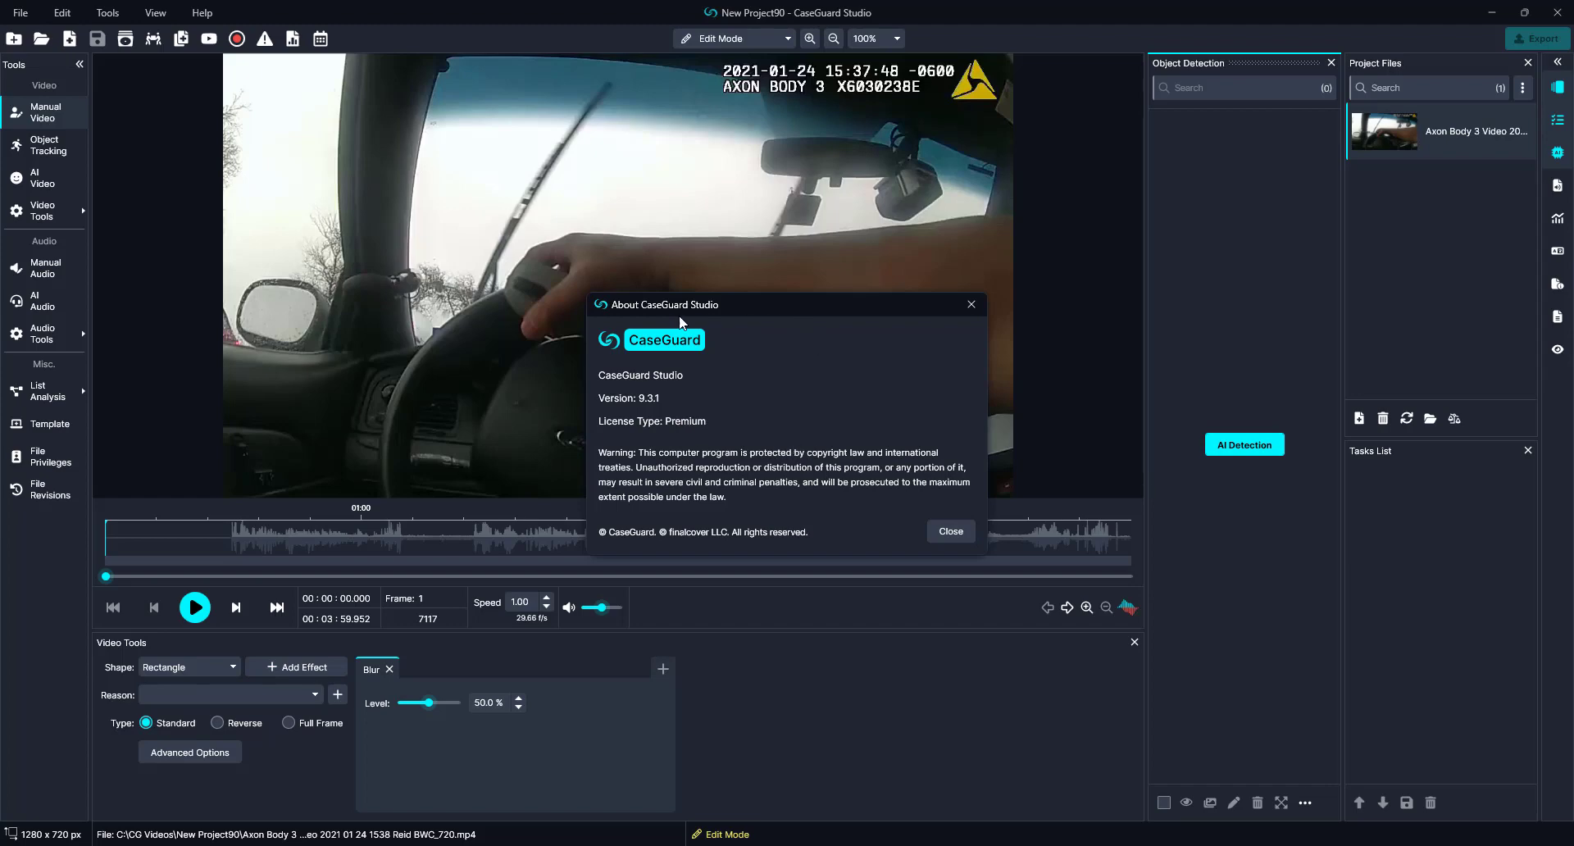
pyautogui.click(954, 532)
pyautogui.click(201, 12)
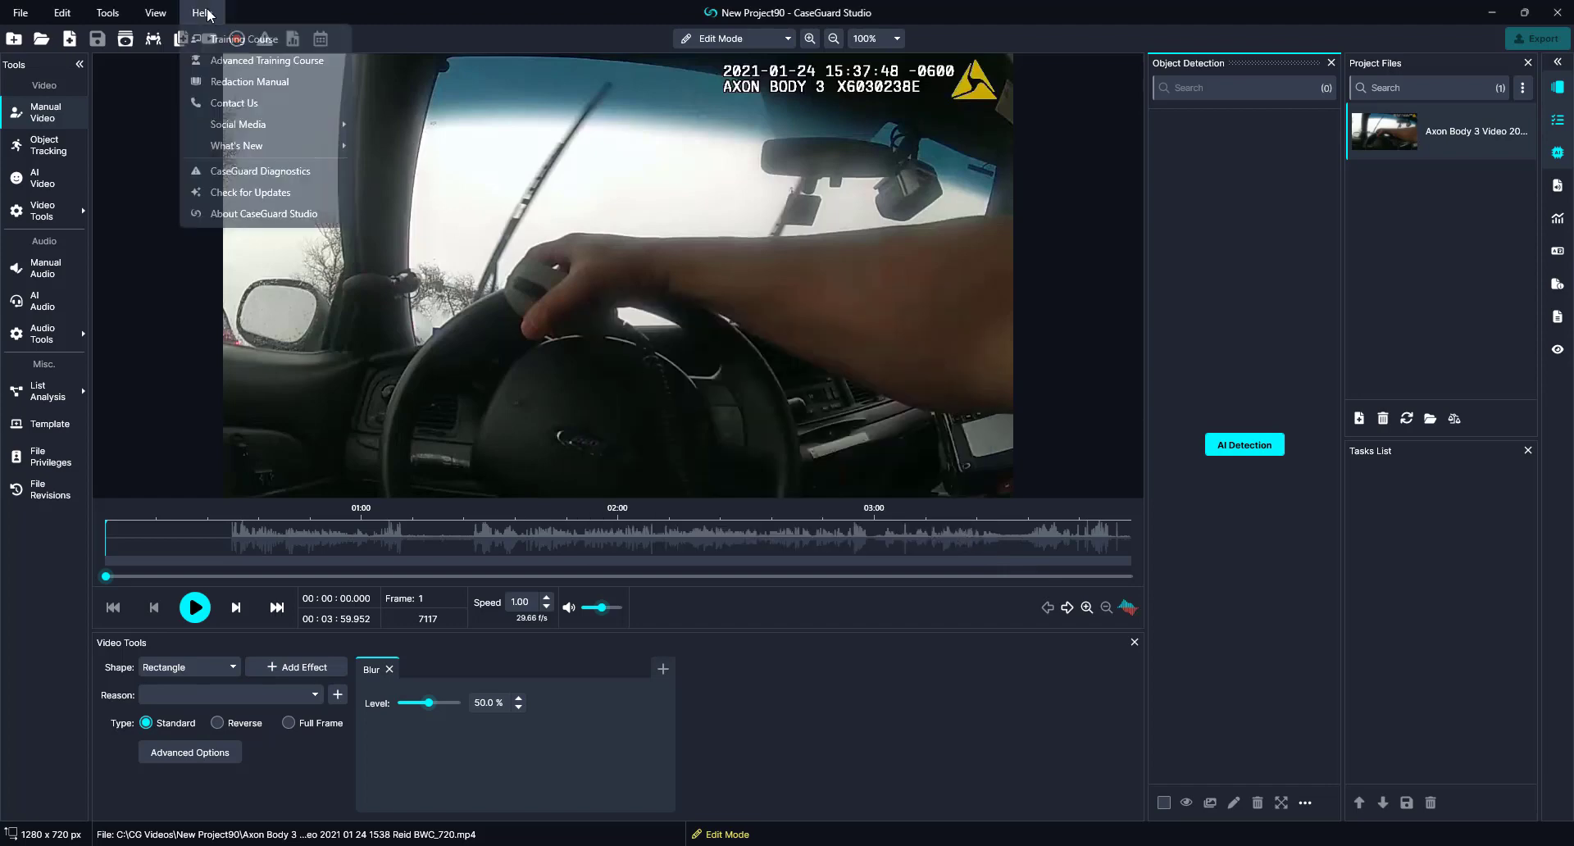
pyautogui.click(295, 193)
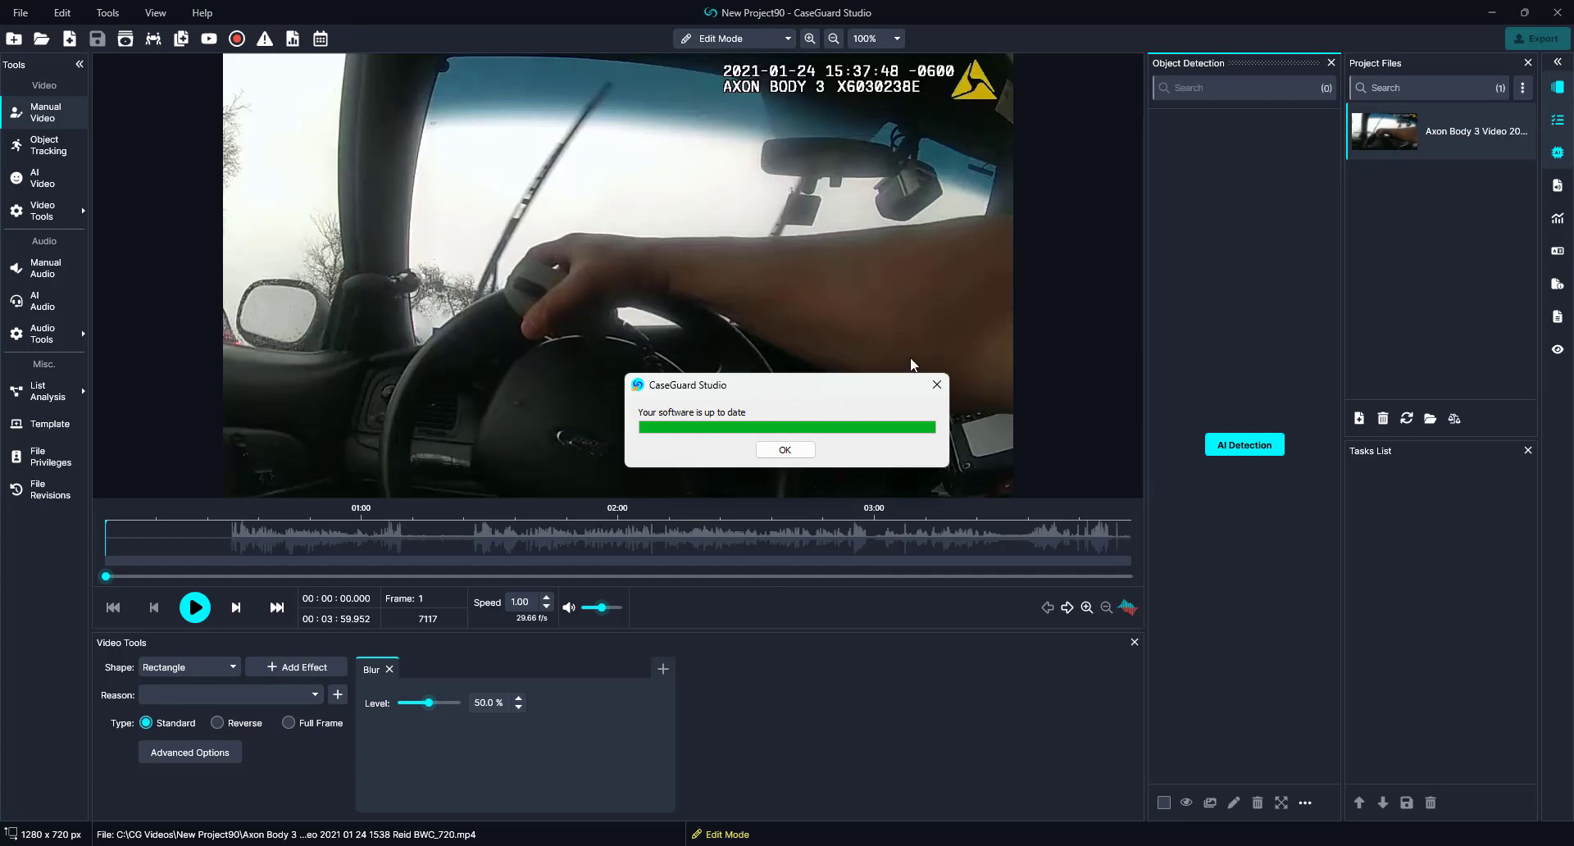
pyautogui.click(785, 449)
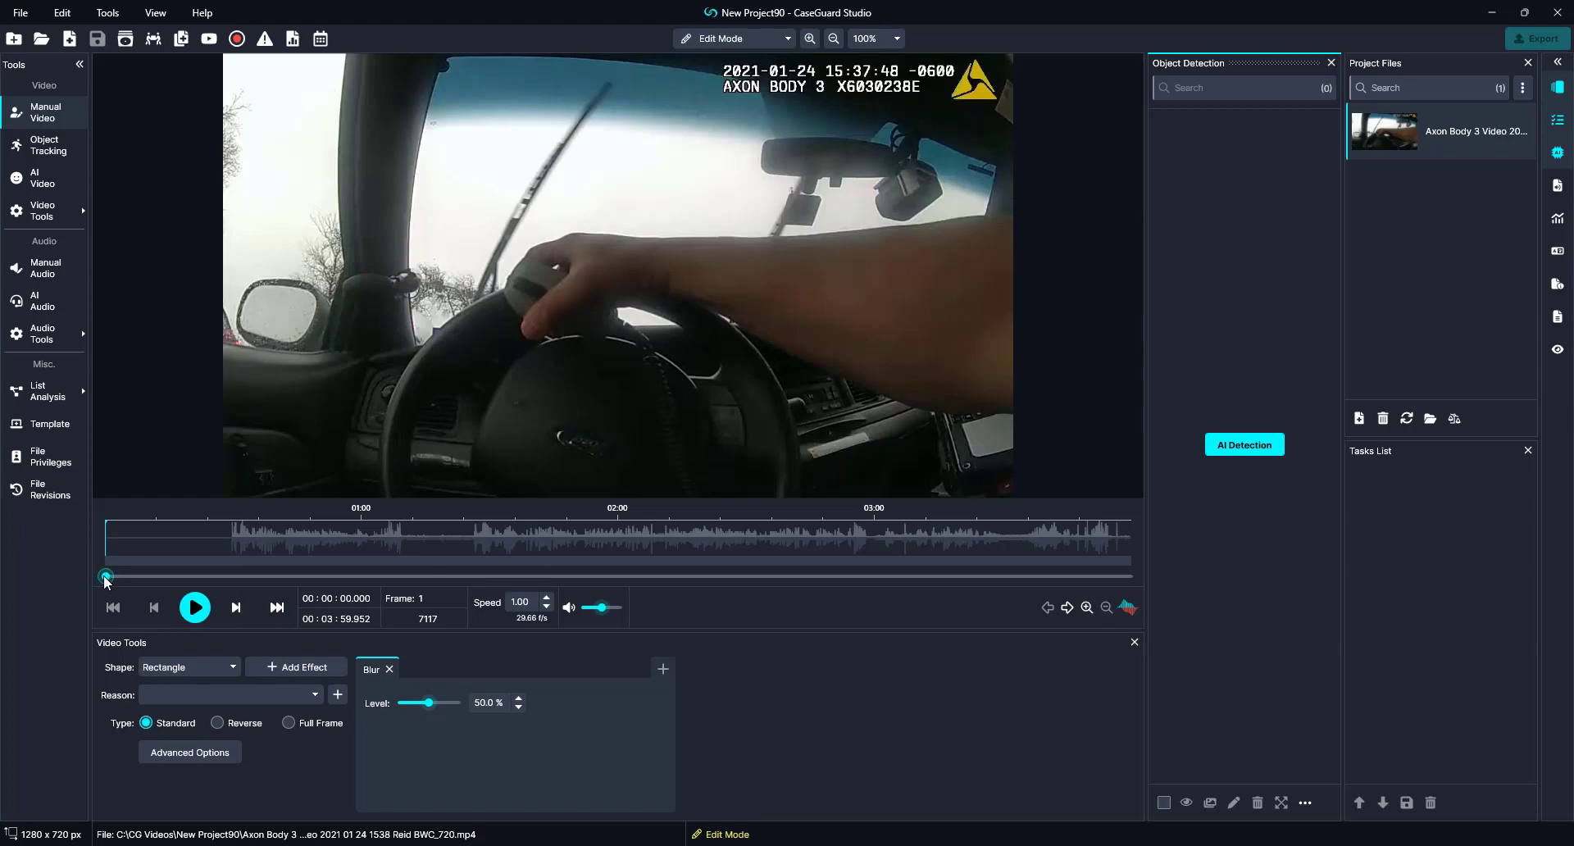
# Set up an AI video detection for faces/heads, screens, license plates and notepads
pyautogui.moveTo(105, 579); pyautogui.dragTo(86, 612)
pyautogui.click(74, 183)
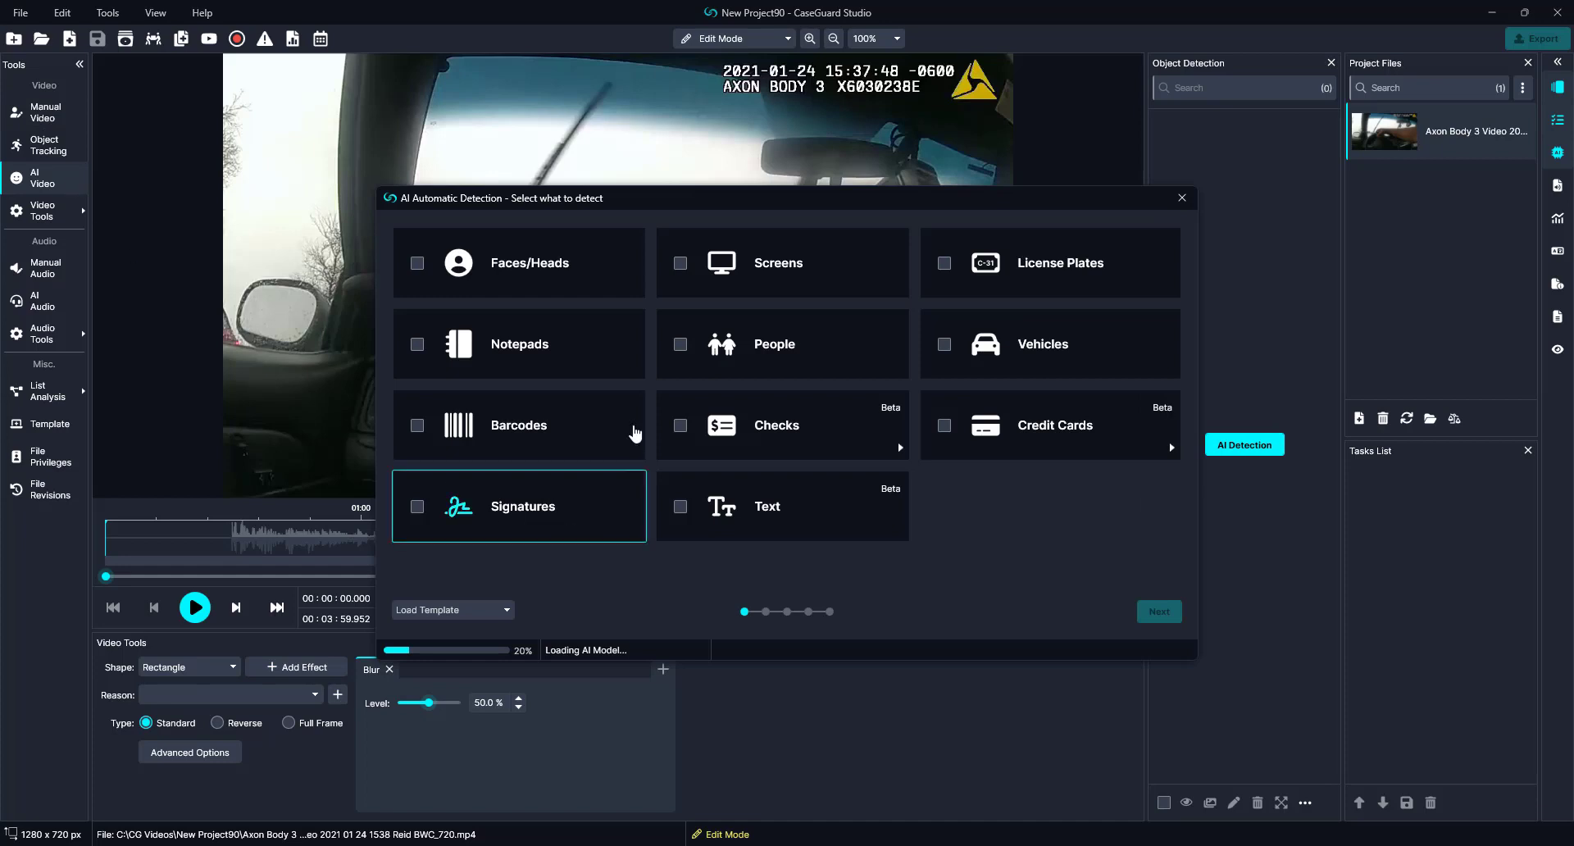
pyautogui.click(508, 281)
pyautogui.click(730, 283)
pyautogui.click(1007, 283)
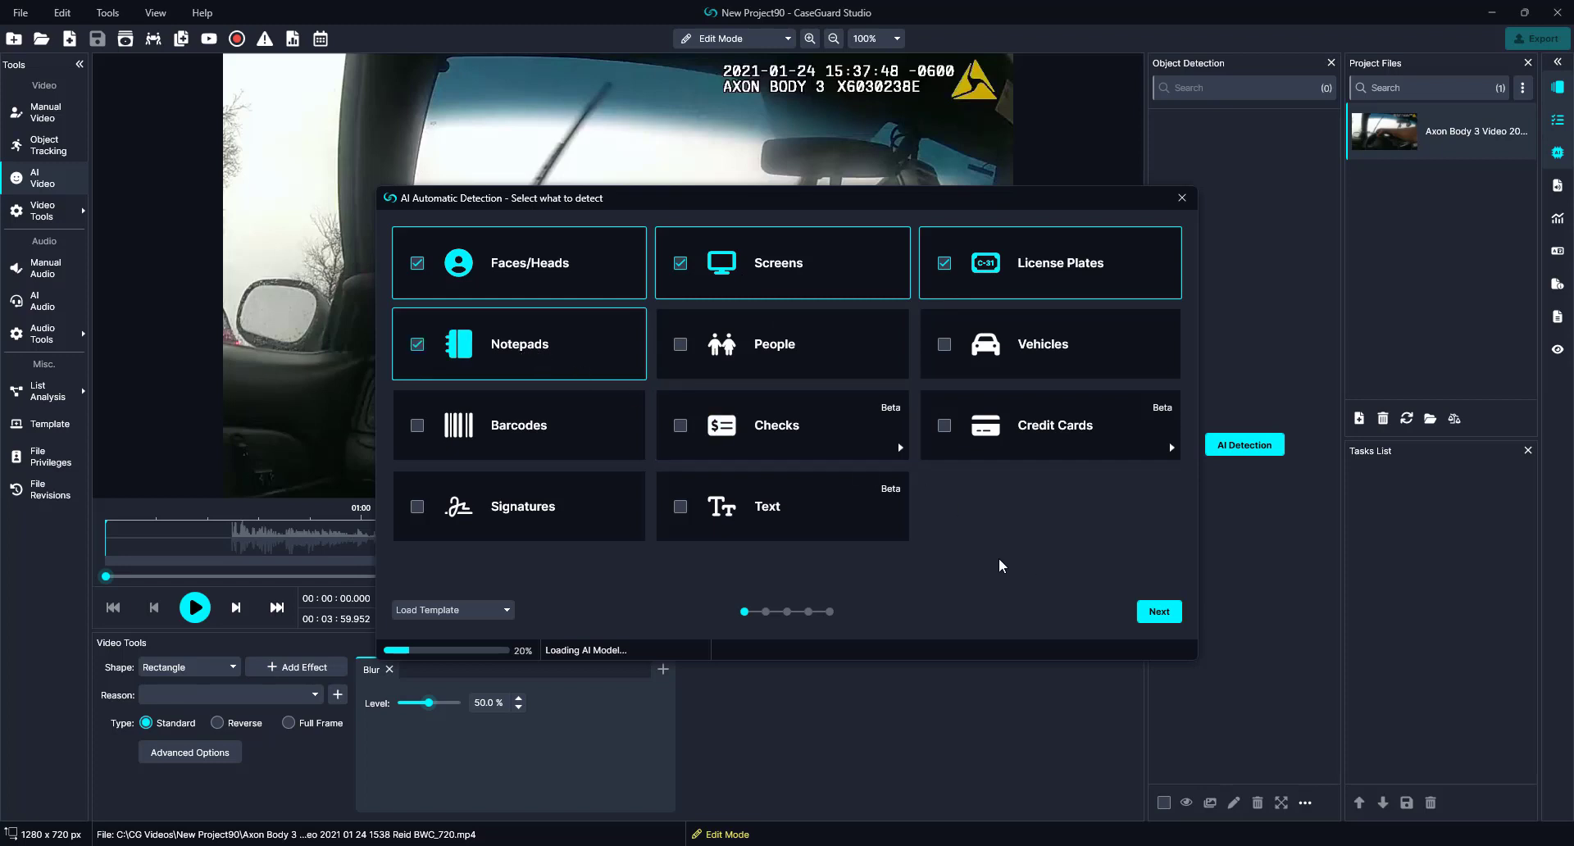
pyautogui.click(1175, 621)
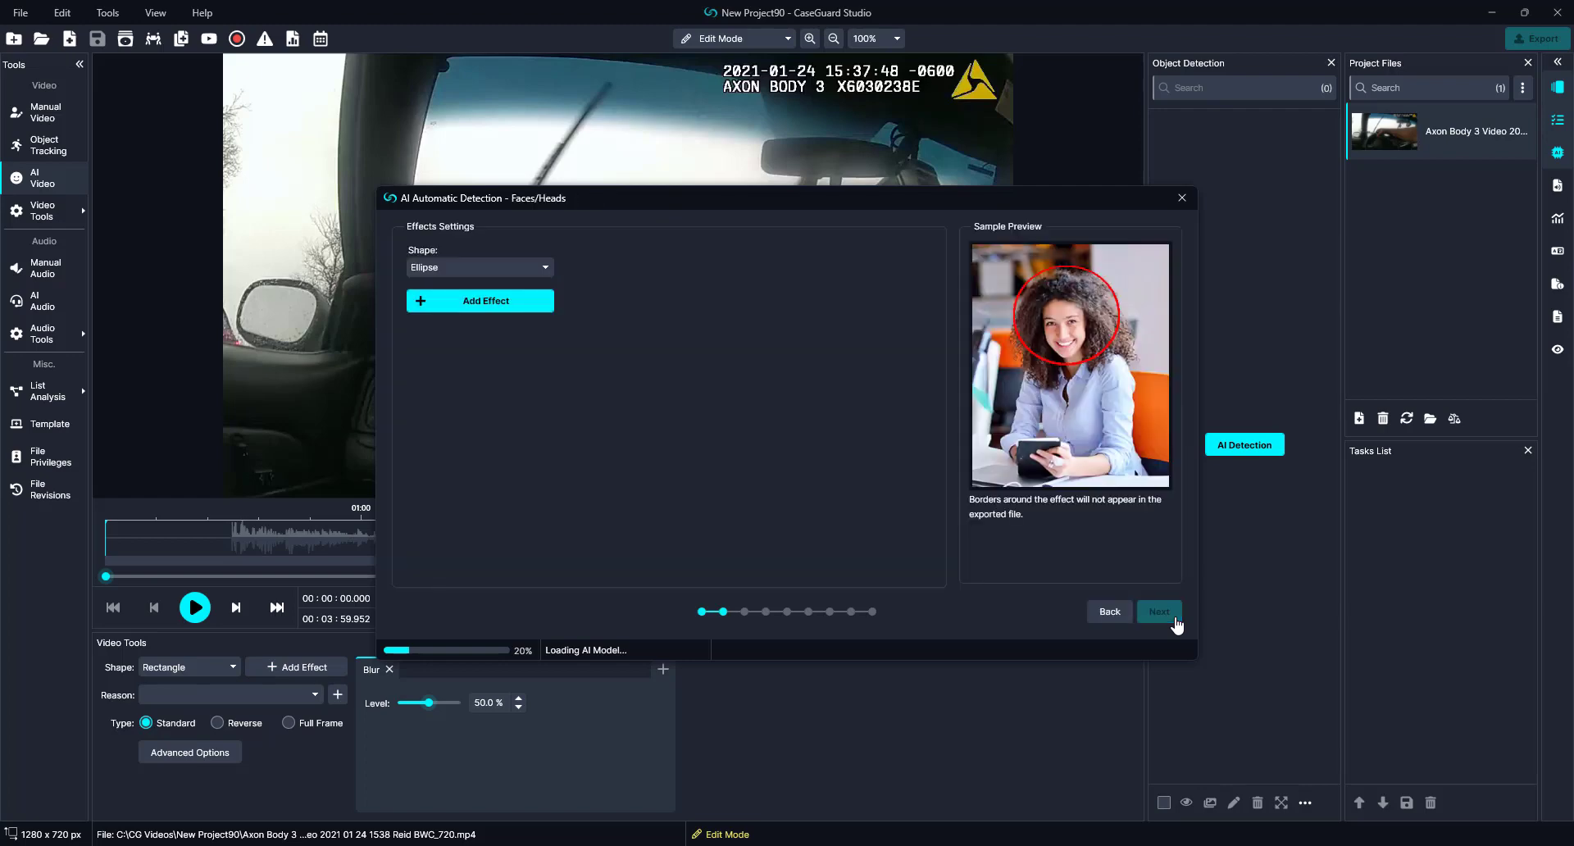
# Use an elliptical Adaptive Blur for detected faces/heads, without a redaction reason
pyautogui.click(489, 312)
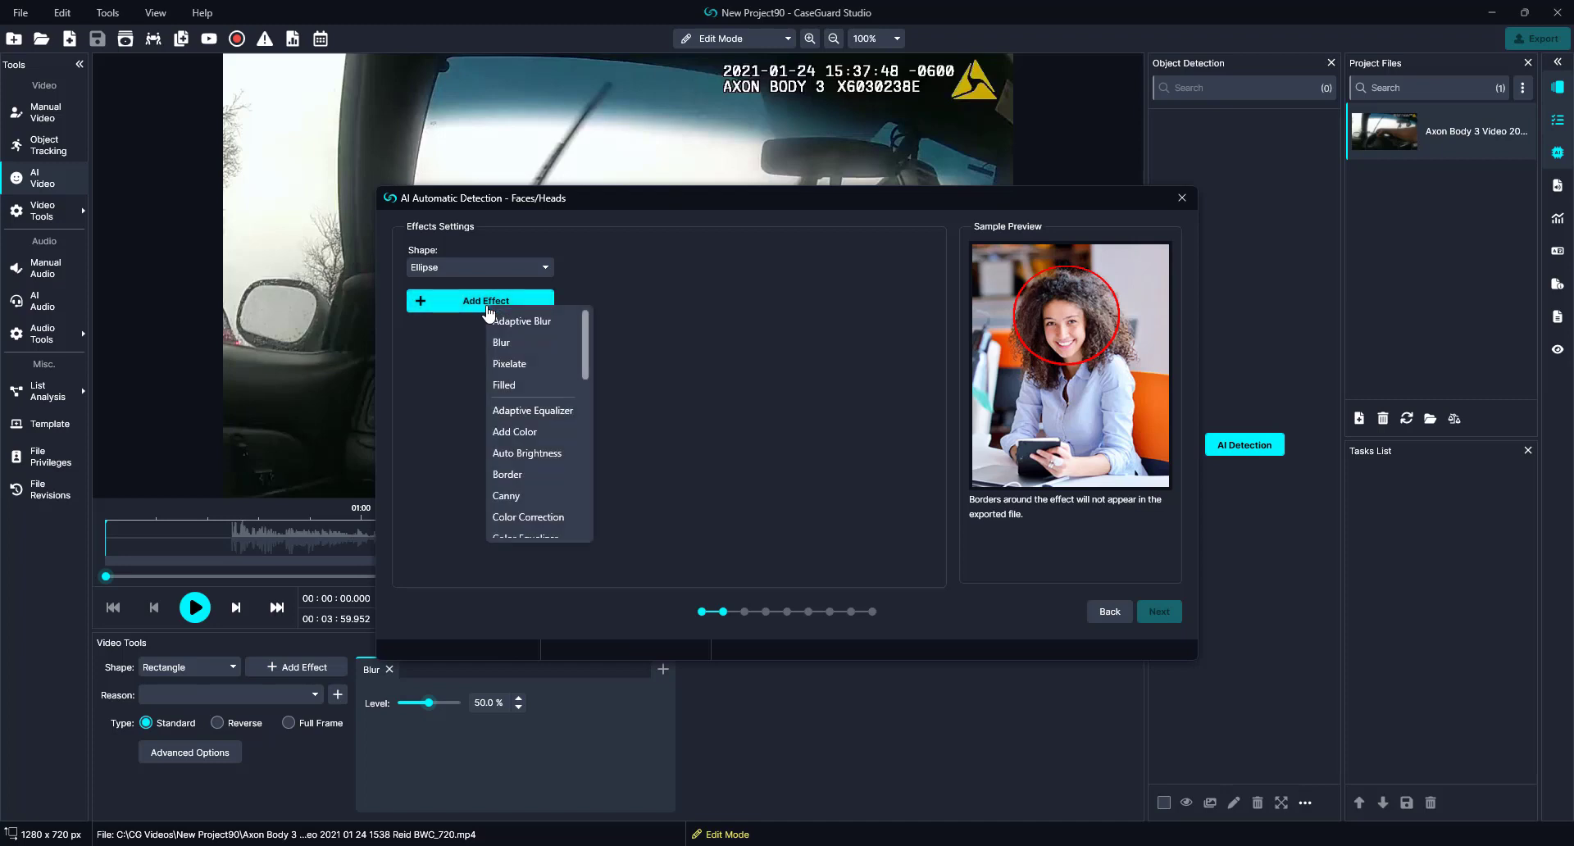
pyautogui.click(510, 322)
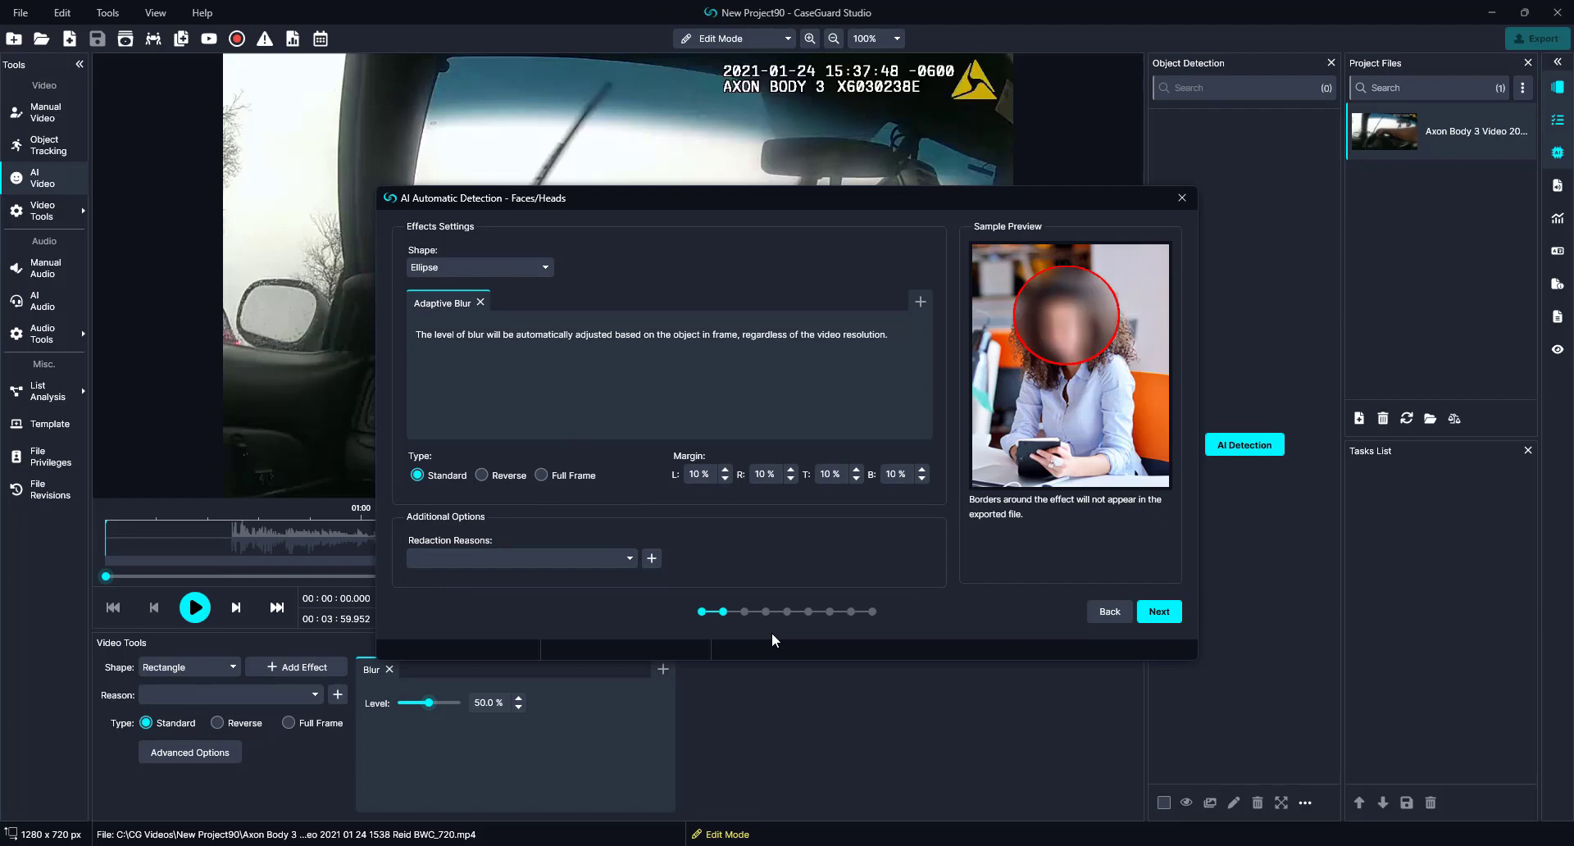
pyautogui.click(597, 559)
pyautogui.click(597, 558)
pyautogui.click(1179, 617)
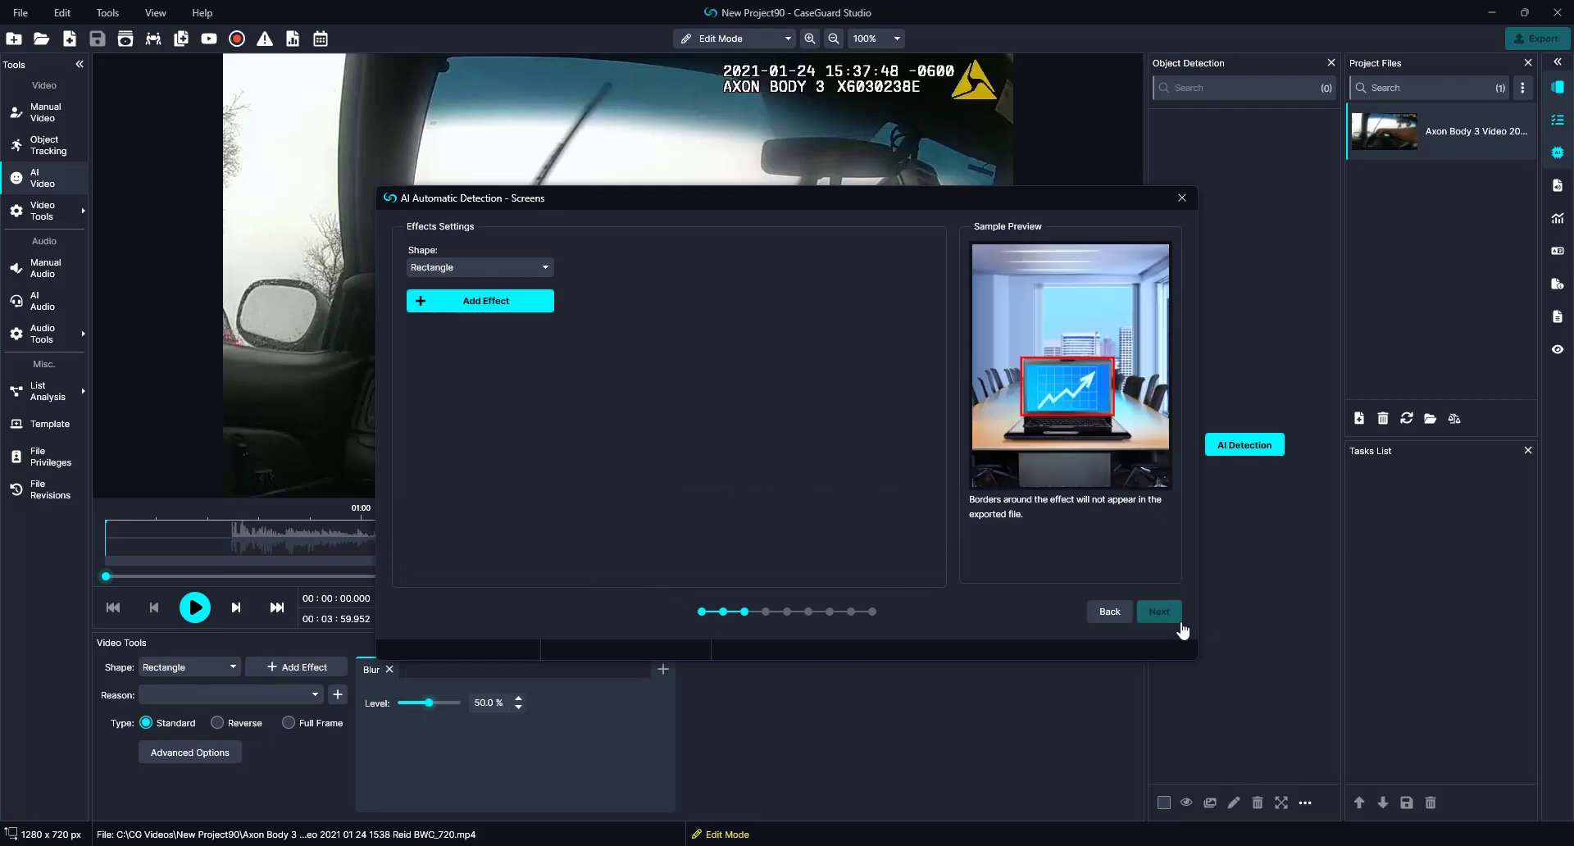
# Use a rectangular Adaptive Blur for detected screens and for detected license plates
pyautogui.click(523, 312)
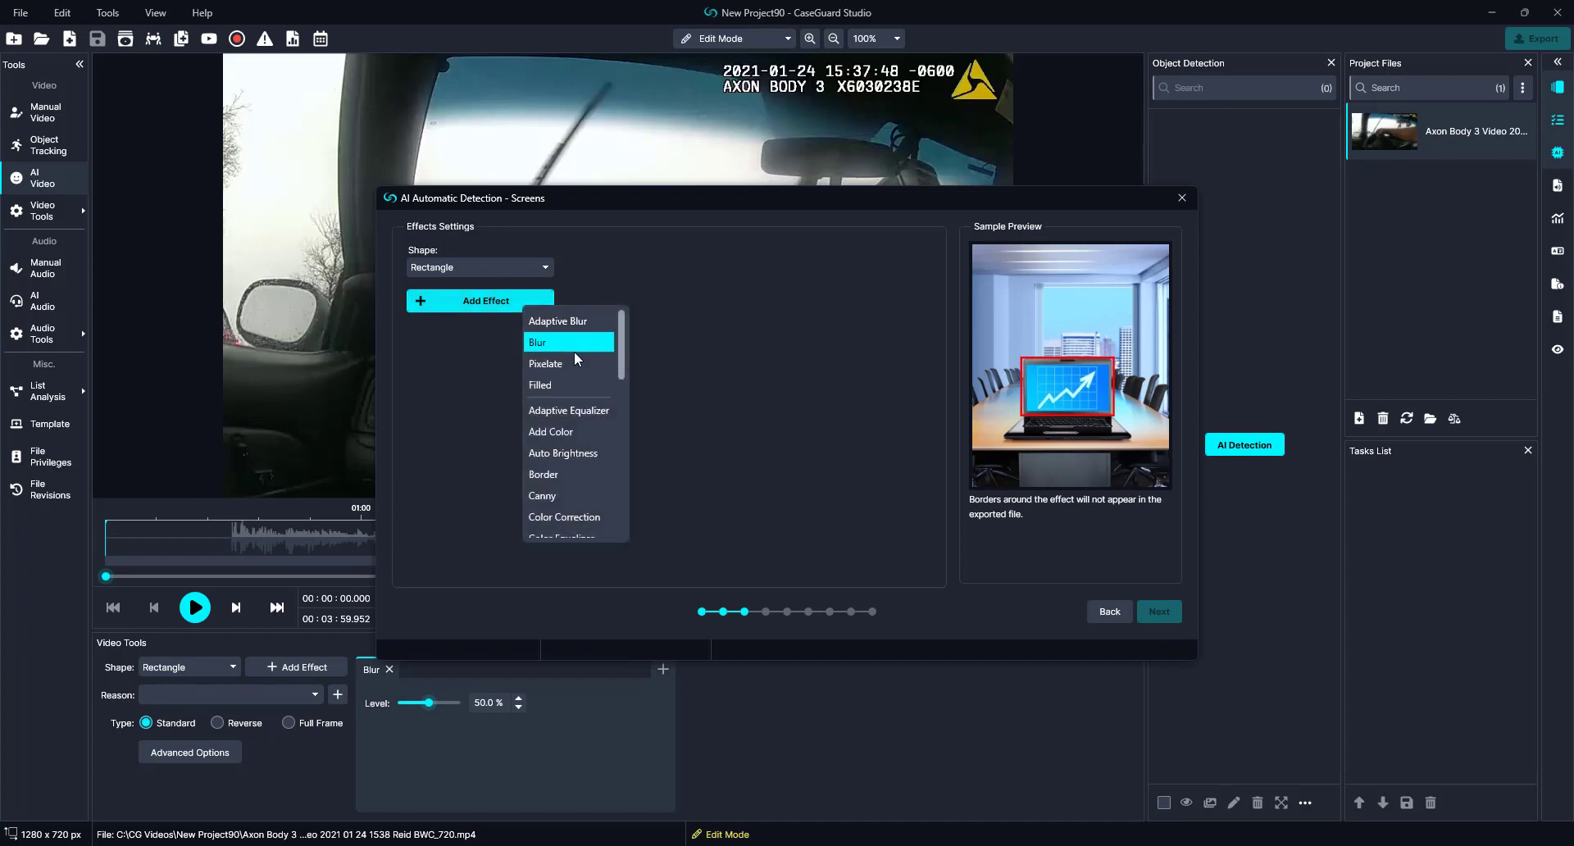
pyautogui.click(578, 322)
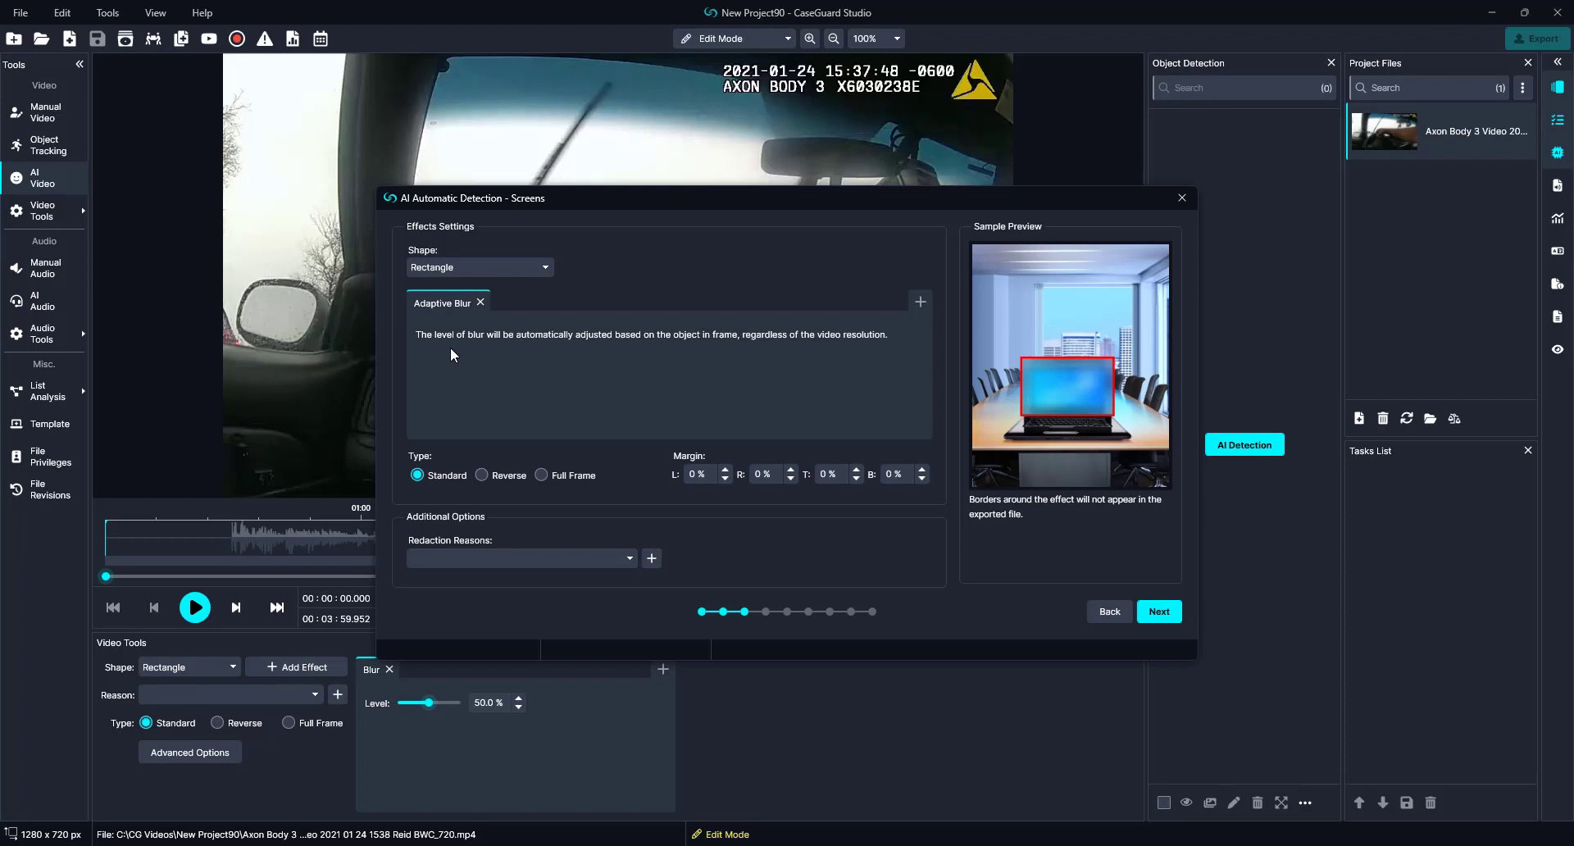
pyautogui.click(1159, 612)
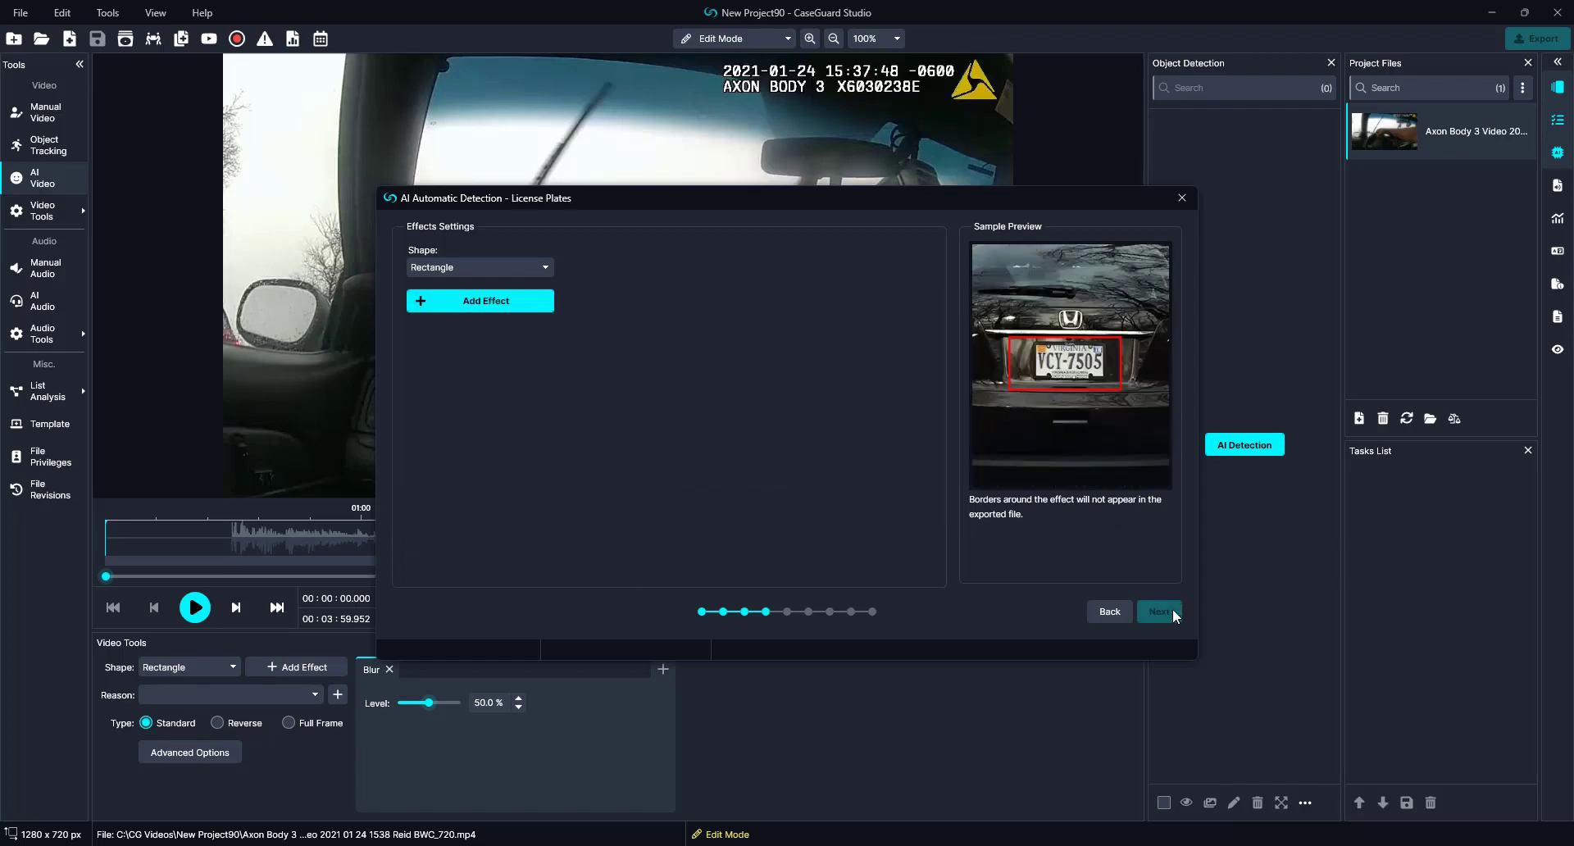
pyautogui.click(506, 305)
pyautogui.click(524, 325)
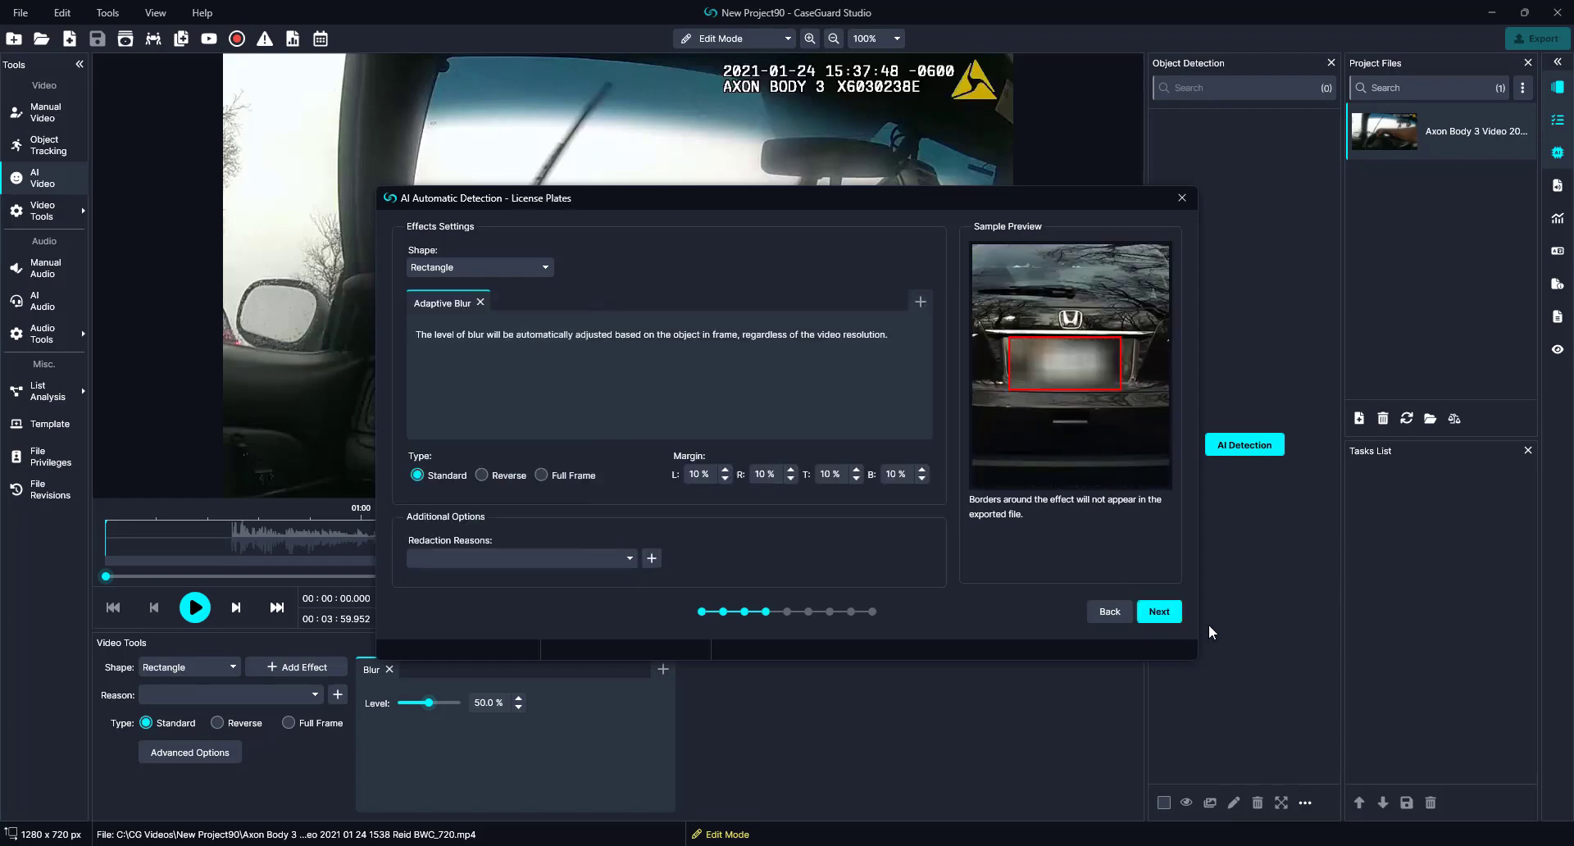
pyautogui.click(1159, 612)
# Use a rectangular Adaptive Blur for detected notepads
pyautogui.click(505, 297)
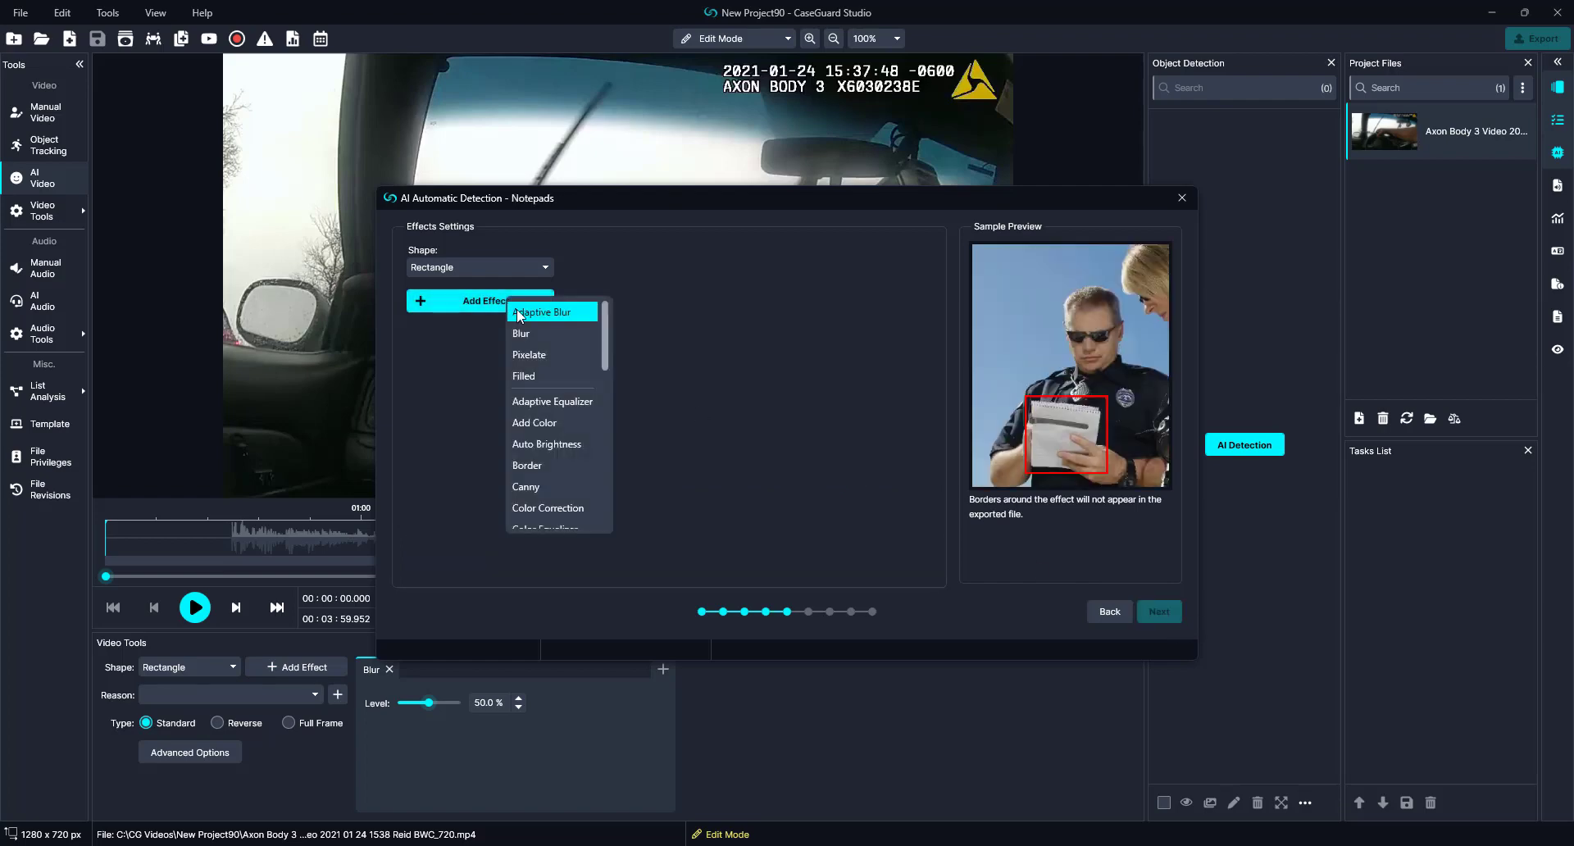
pyautogui.click(515, 308)
pyautogui.click(1161, 610)
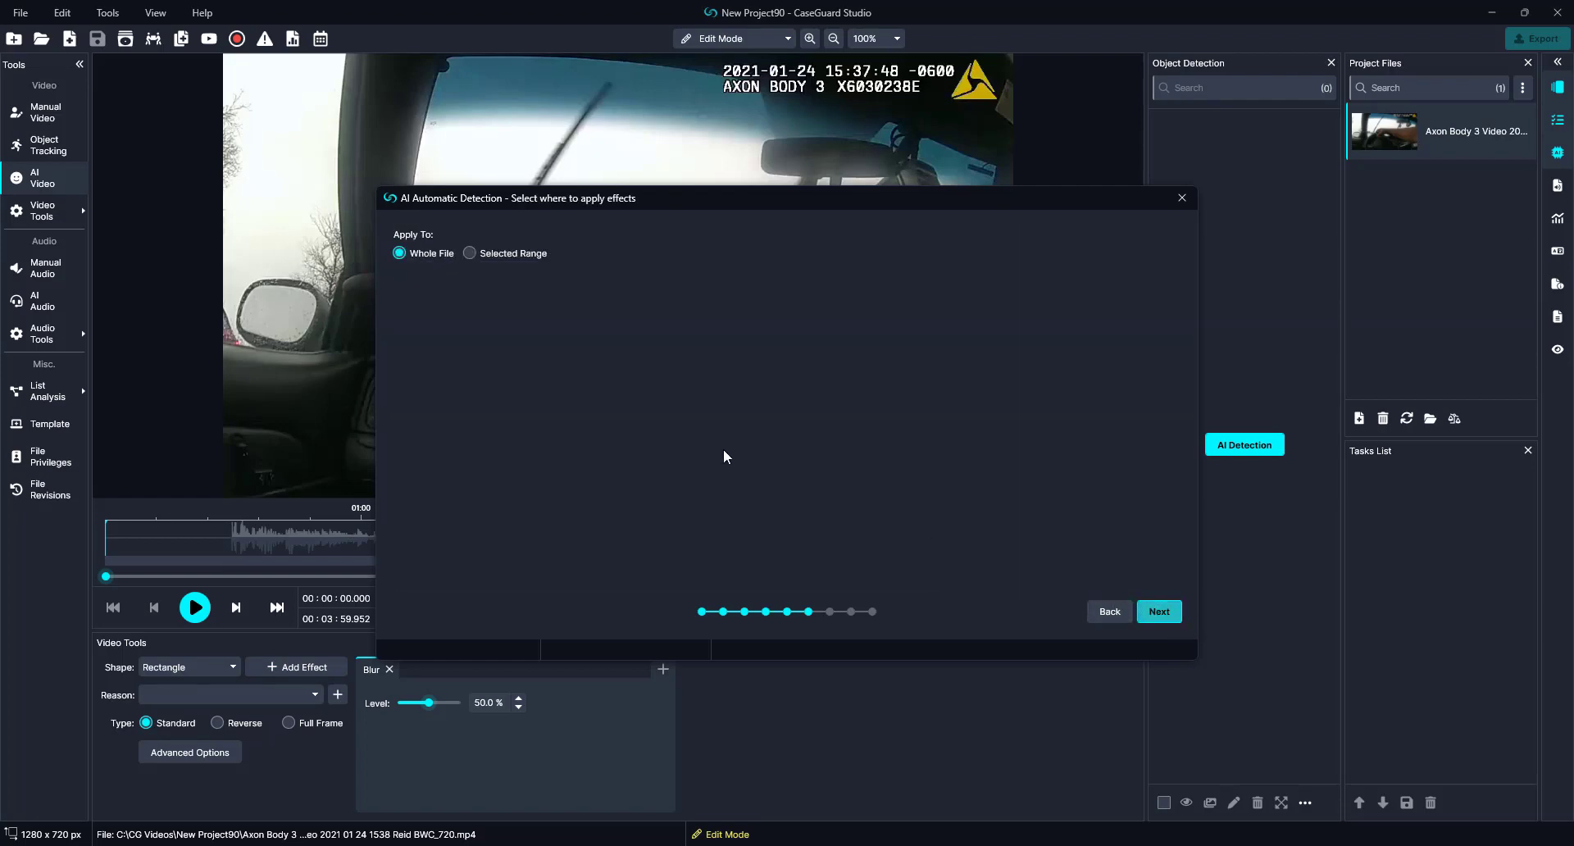
# Run the AI detection on the whole file with no audio redaction, keeping Classify Objects and Body Worn Cameras enabled
pyautogui.click(506, 259)
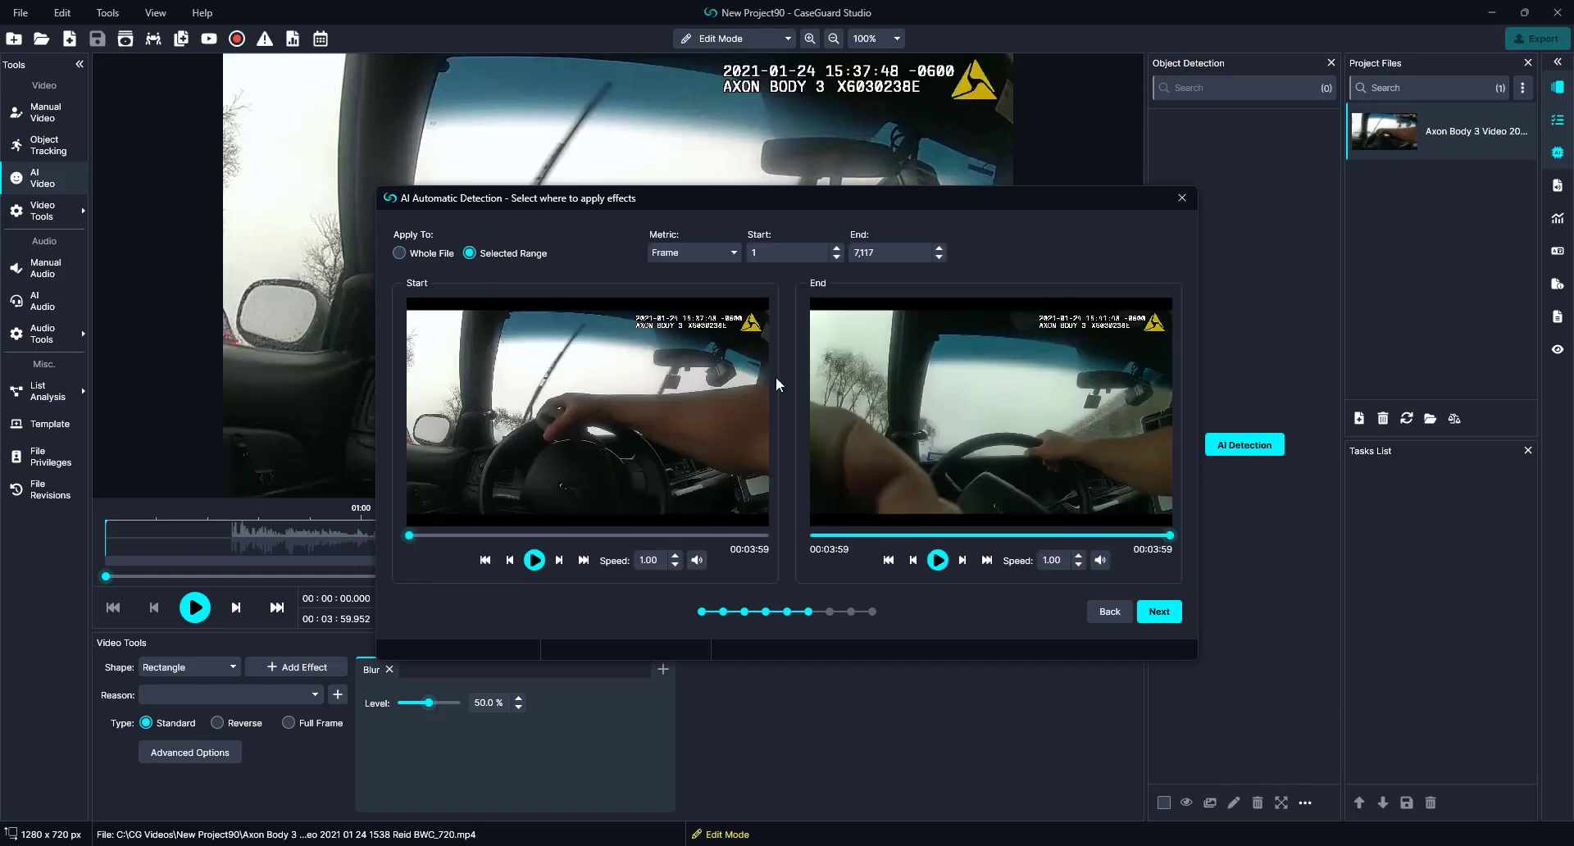
pyautogui.click(399, 253)
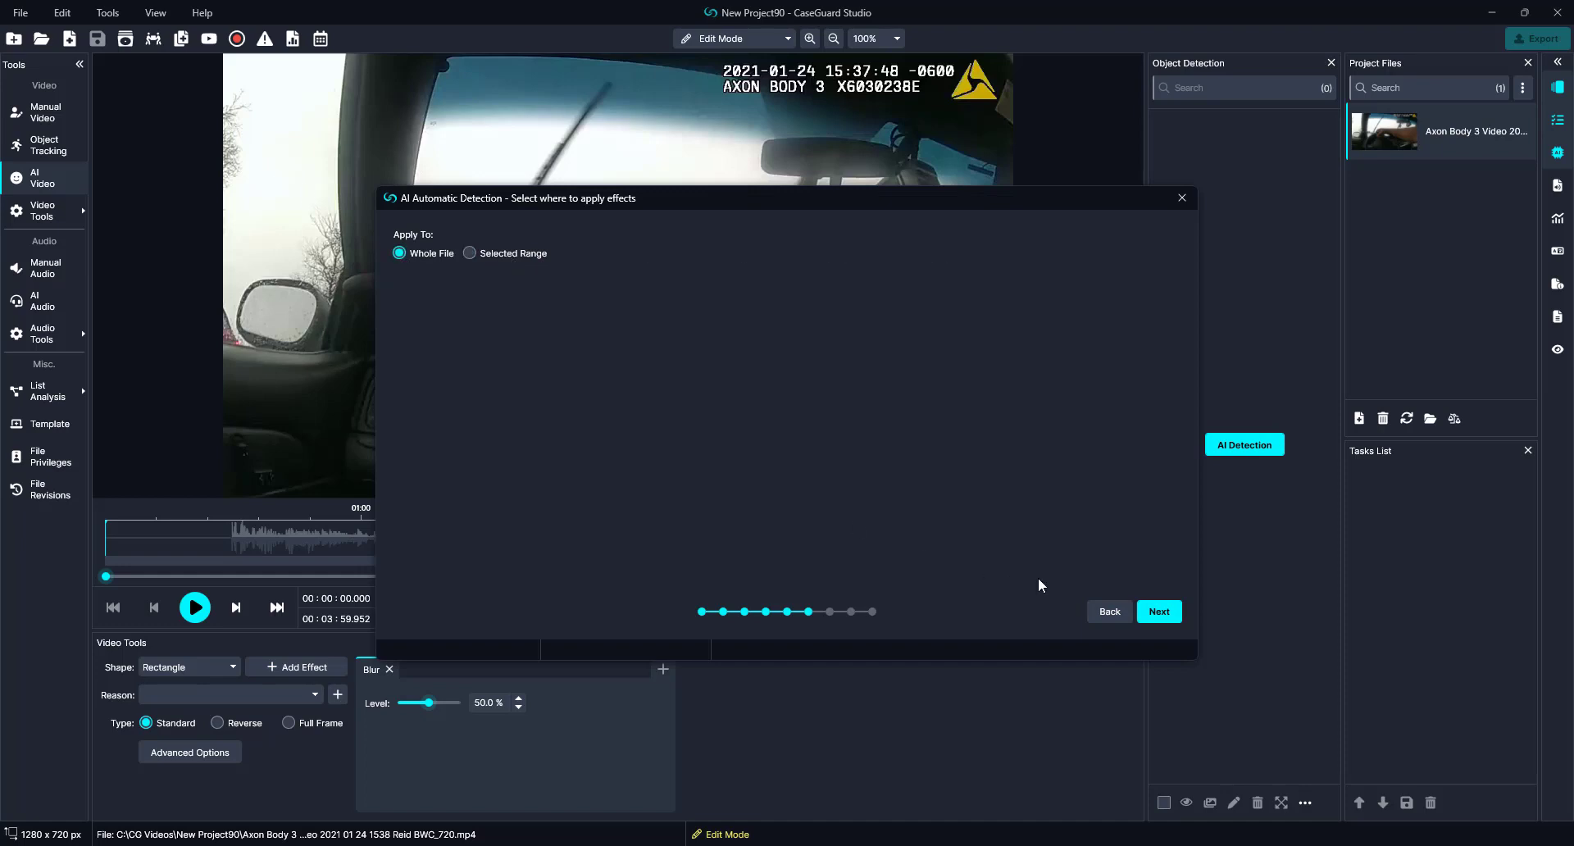
pyautogui.click(1147, 612)
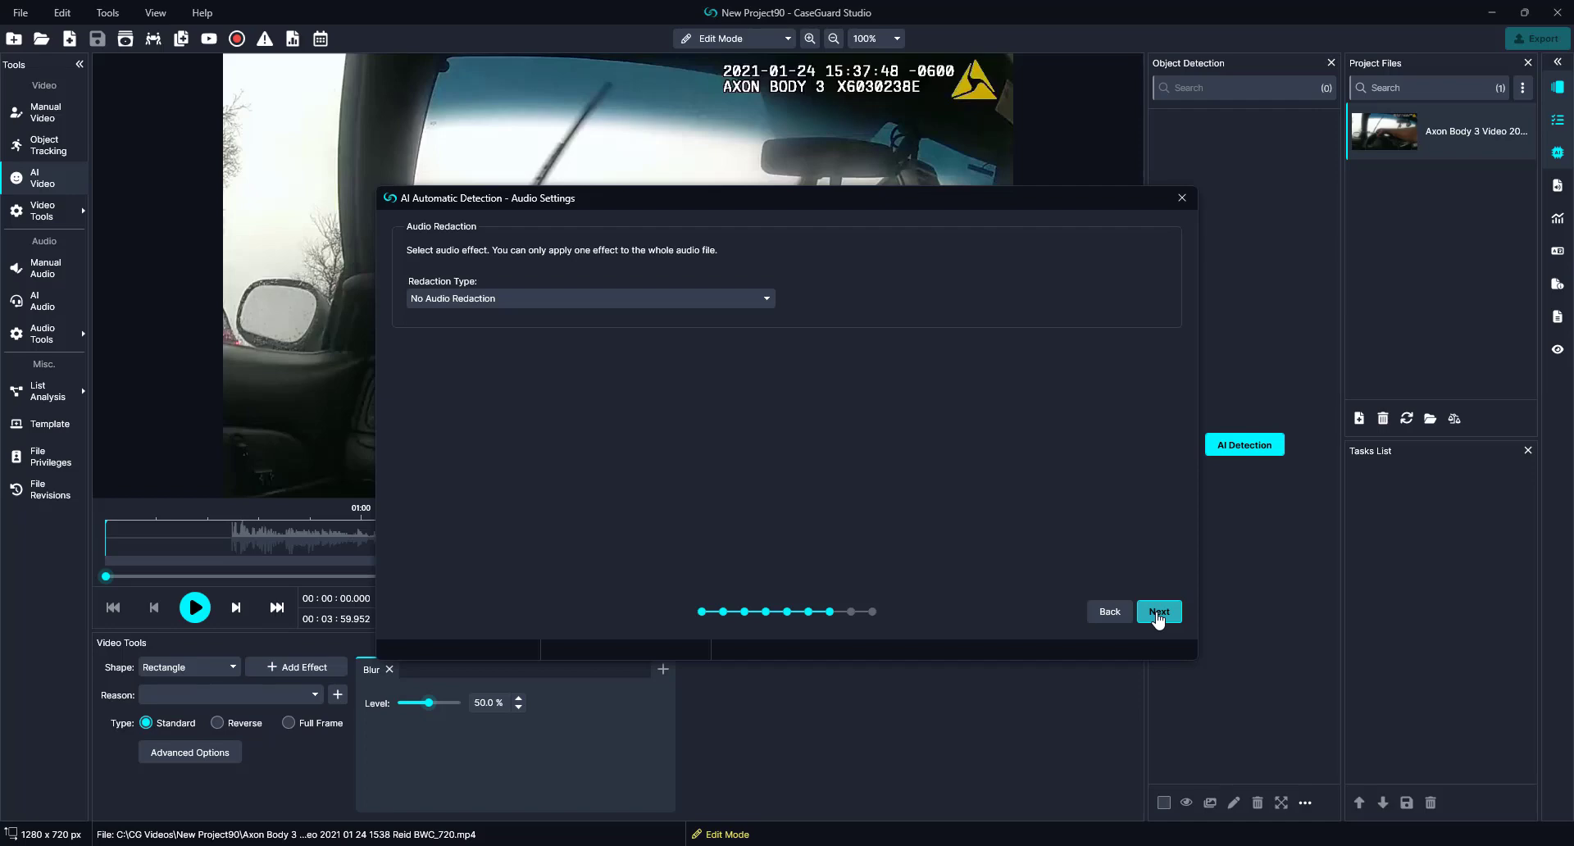
pyautogui.click(1158, 613)
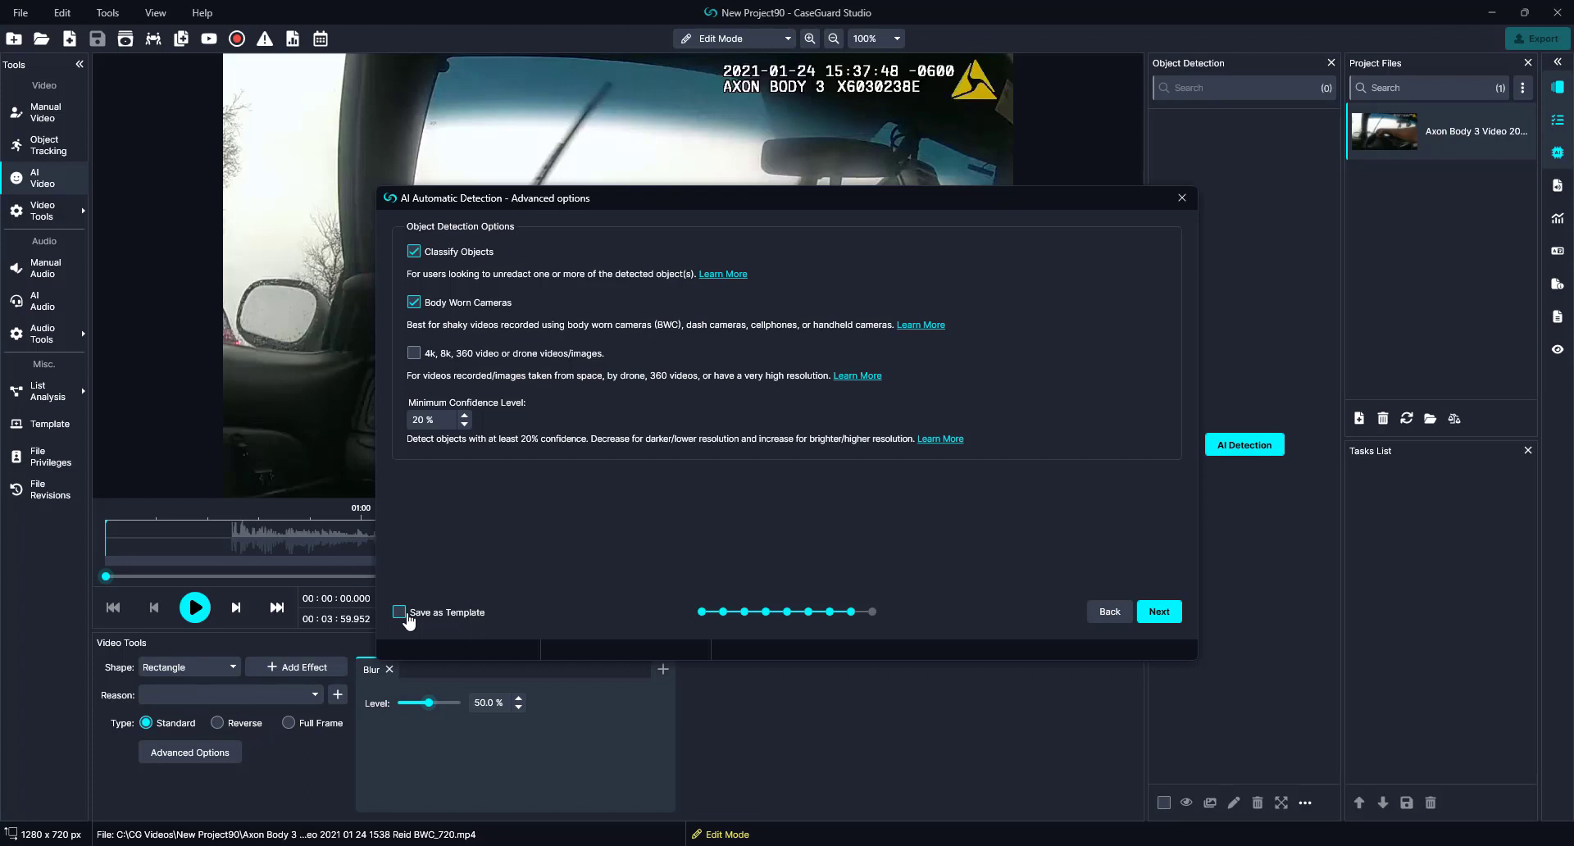
pyautogui.click(1163, 614)
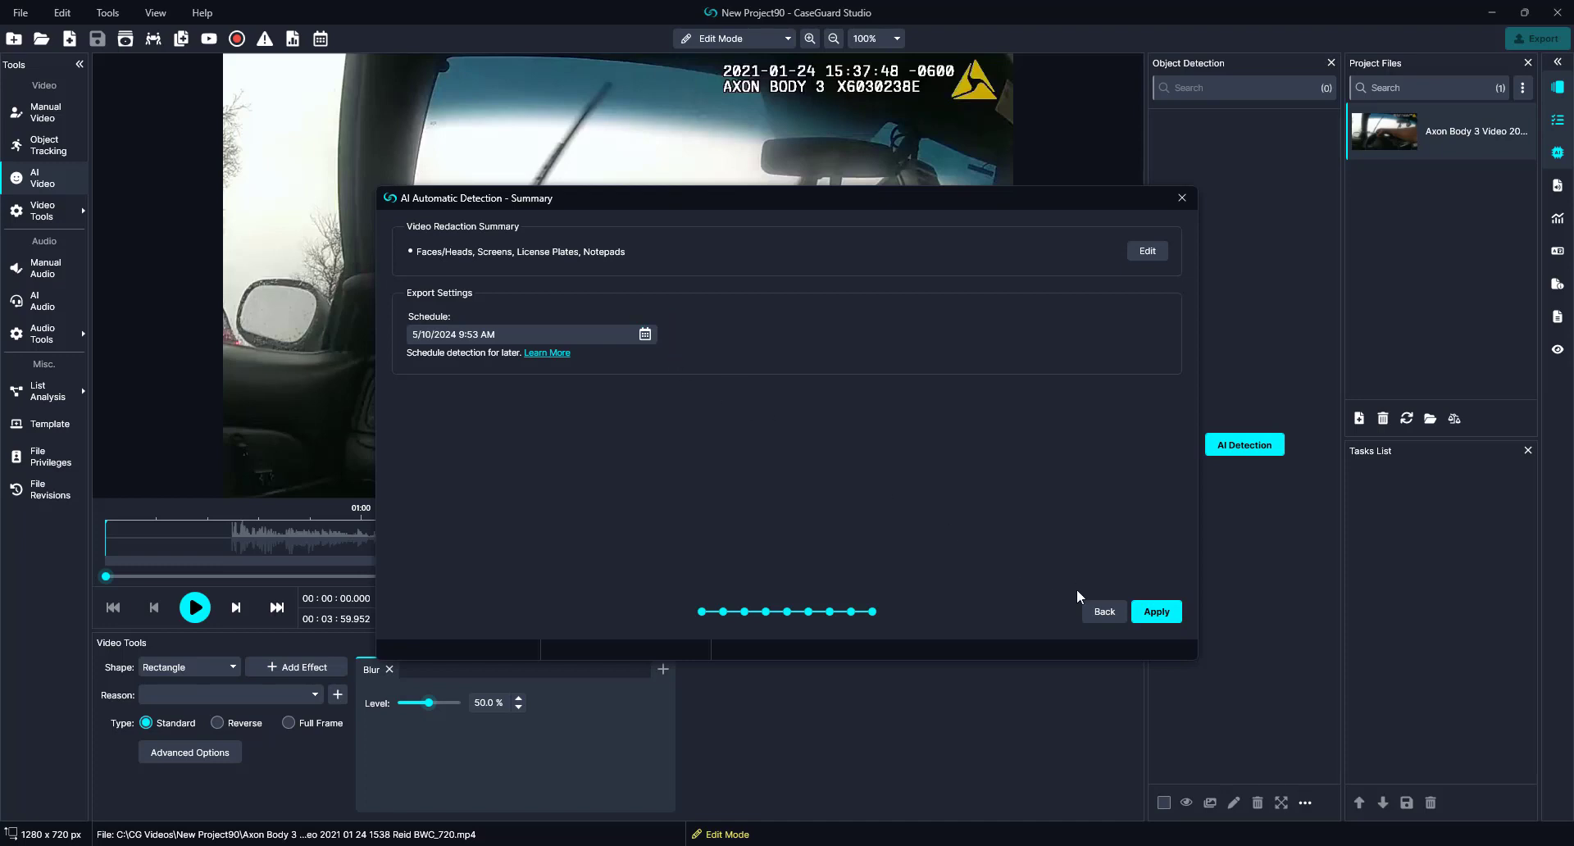
pyautogui.click(1157, 615)
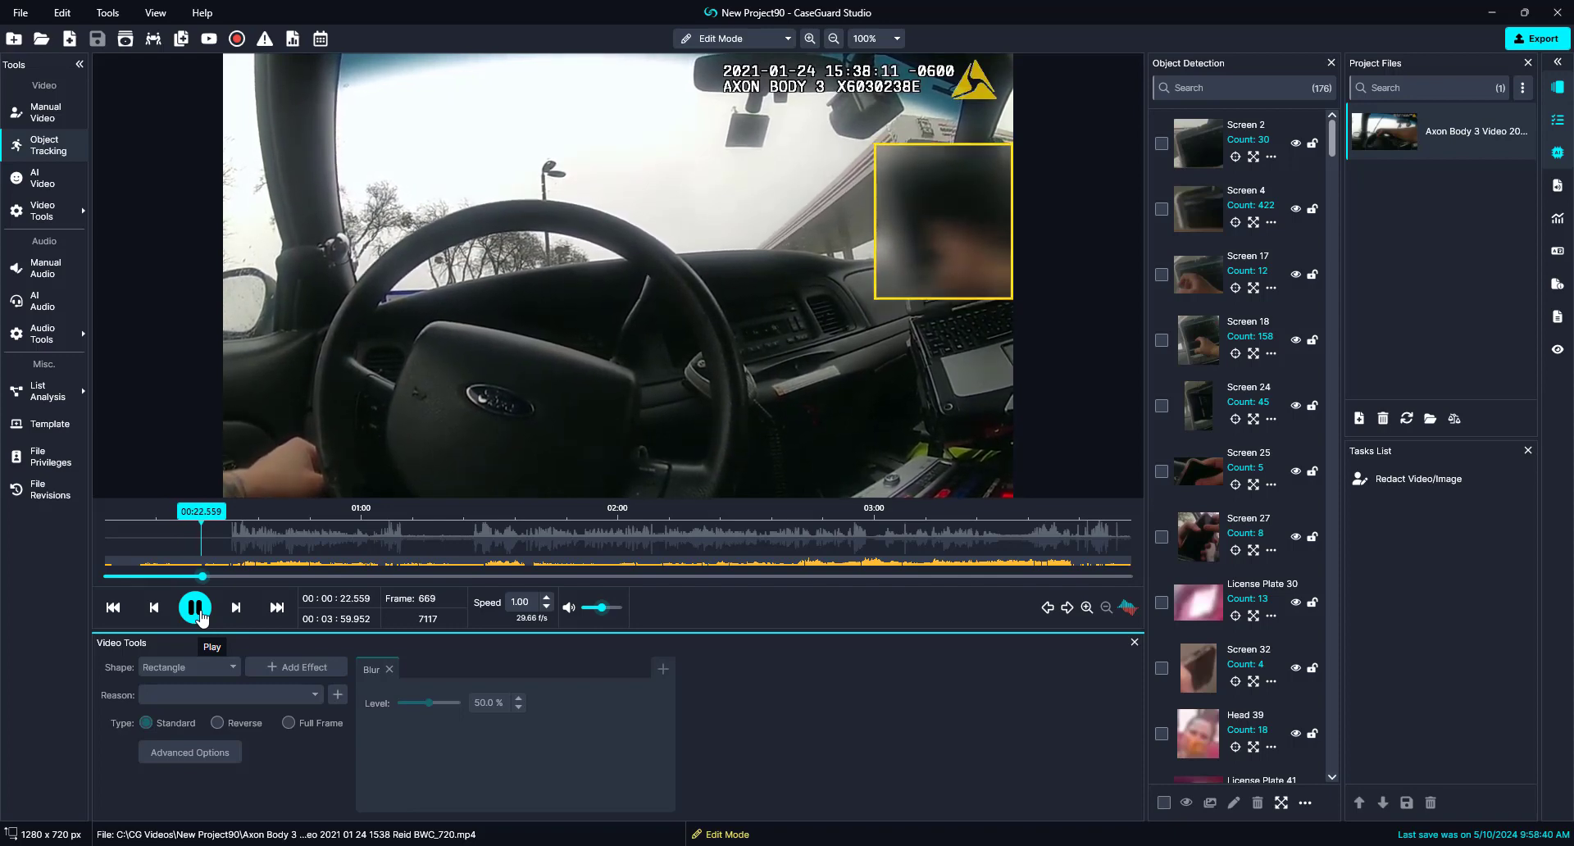
# Return to about 22.5 s, where the laptop screen loses its redaction, and track it with a rectangular Blur at 50%
pyautogui.click(195, 607)
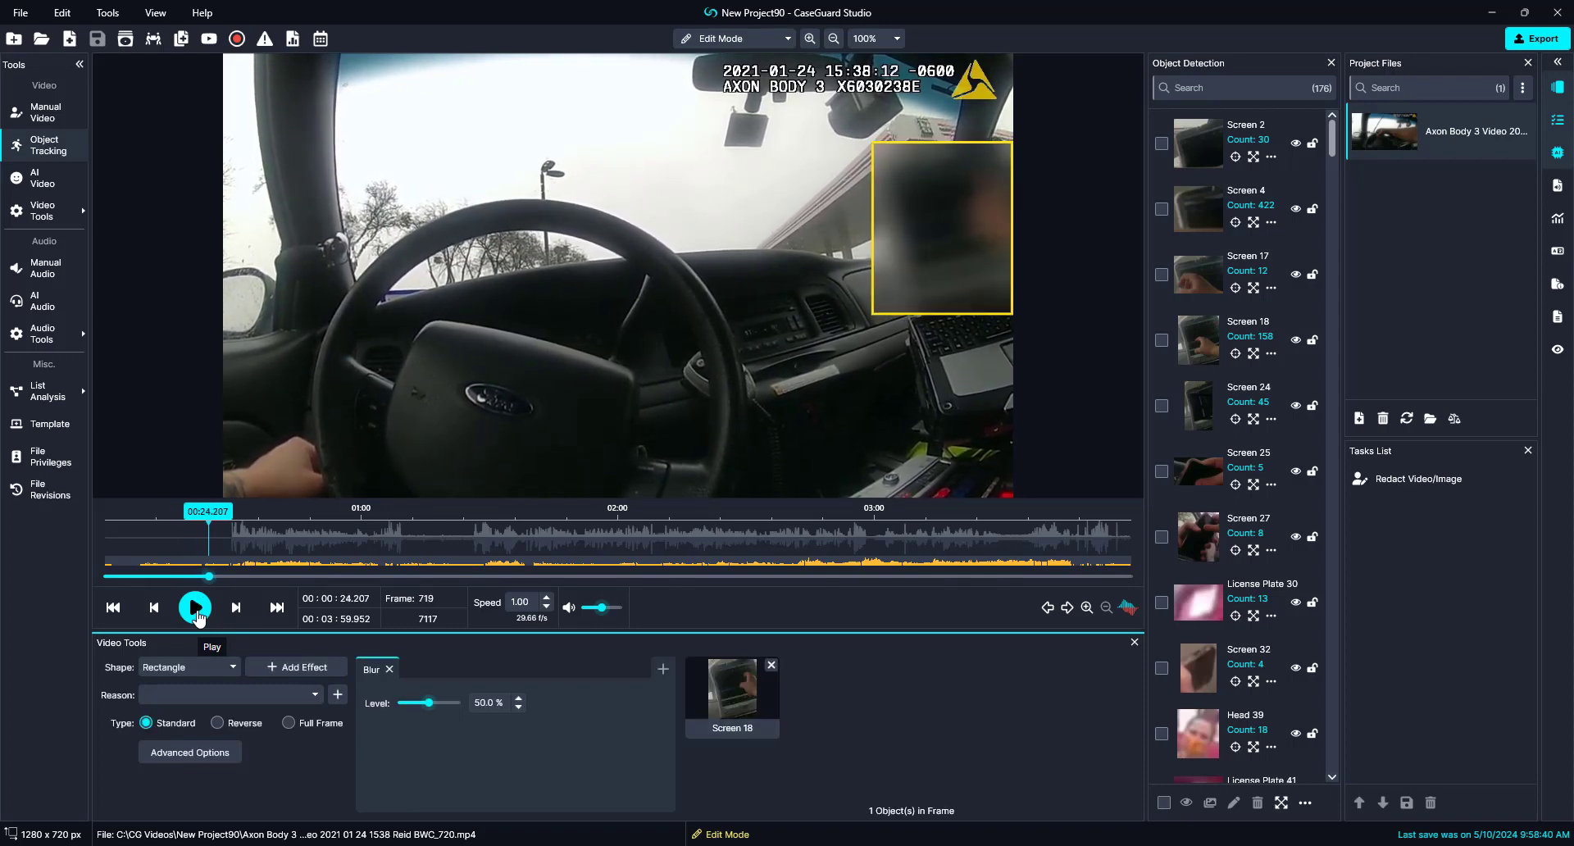
pyautogui.press('Left')
pyautogui.press('Left')
pyautogui.press('Left')
pyautogui.press('Left')
pyautogui.press('Left')
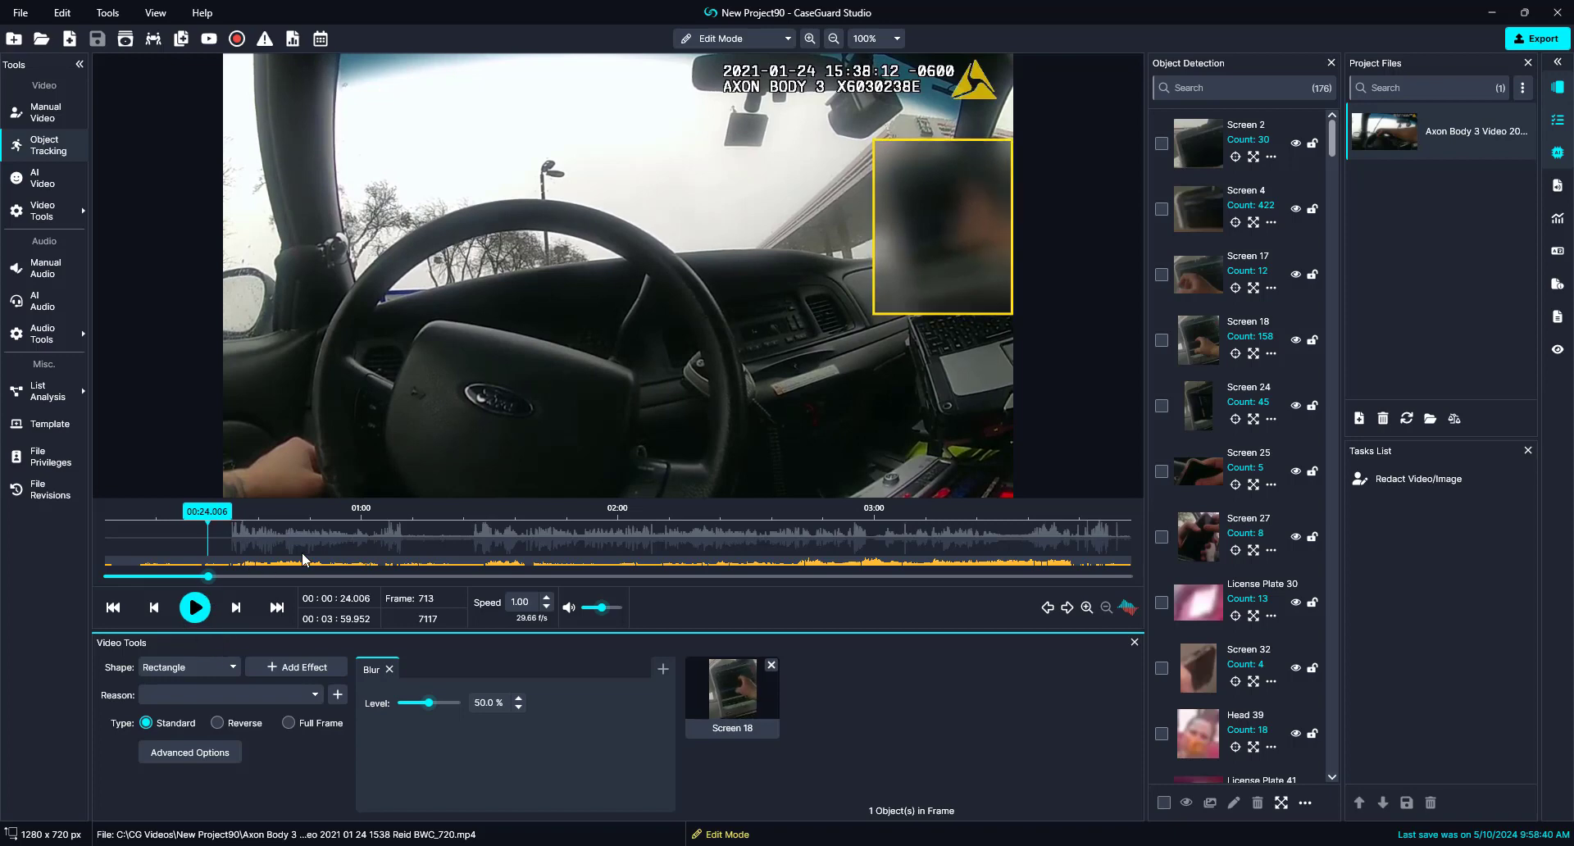
pyautogui.press('Left')
pyautogui.press('Left')
pyautogui.press('Left')
pyautogui.press('Left')
pyautogui.press('Left')
pyautogui.press('Left')
pyautogui.press('Left')
pyautogui.press('Left')
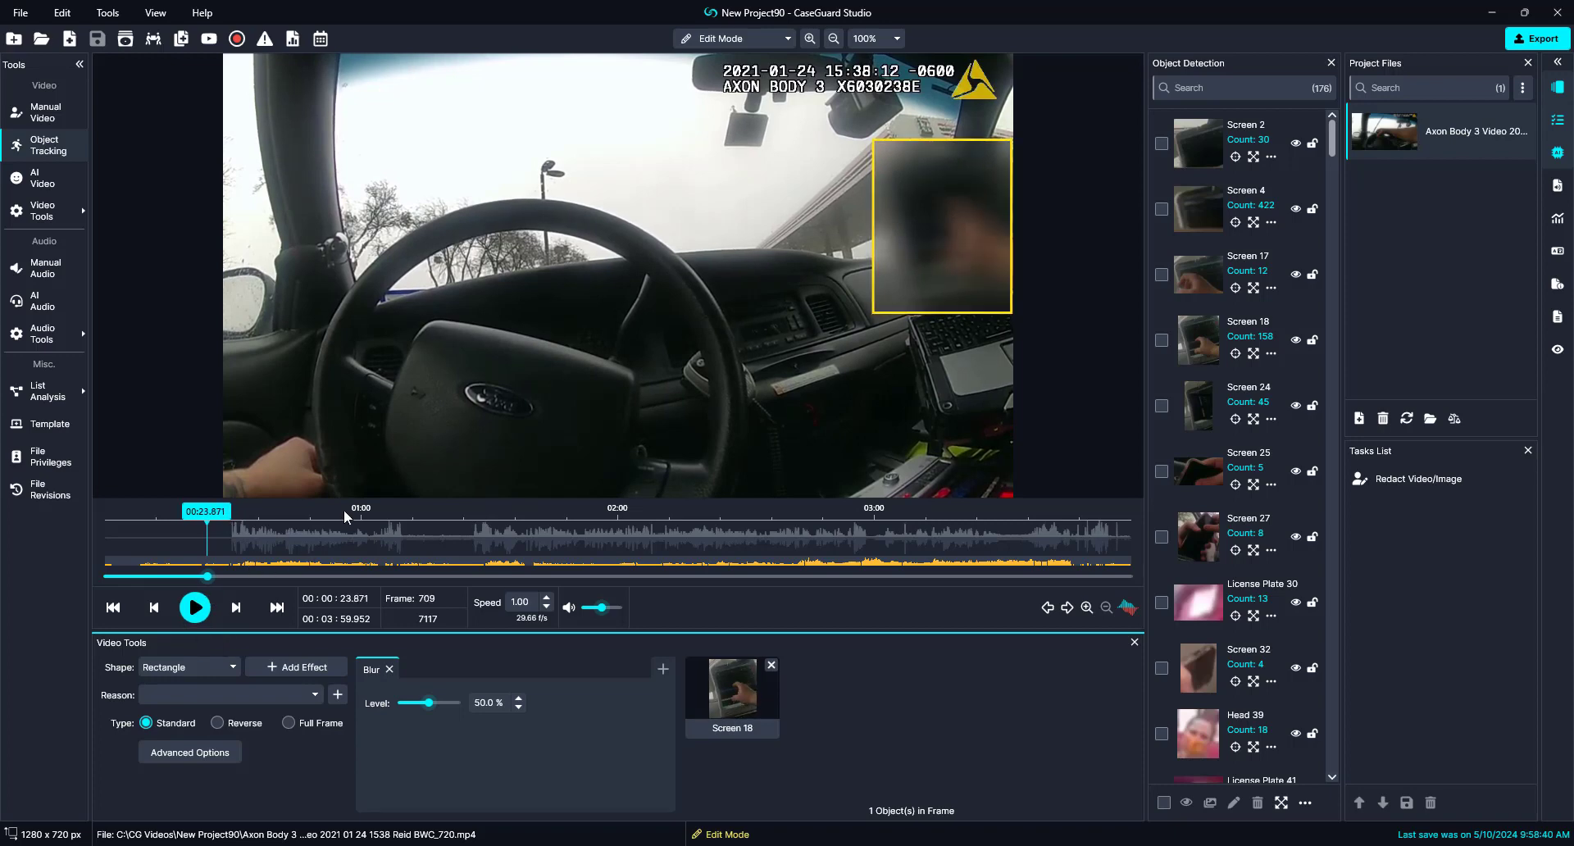
pyautogui.press('Left')
pyautogui.press('Left')
pyautogui.press('Left')
pyautogui.press('Left')
pyautogui.press('Left')
pyautogui.press('Left')
pyautogui.press('Left')
pyautogui.press('Left')
pyautogui.press('Left')
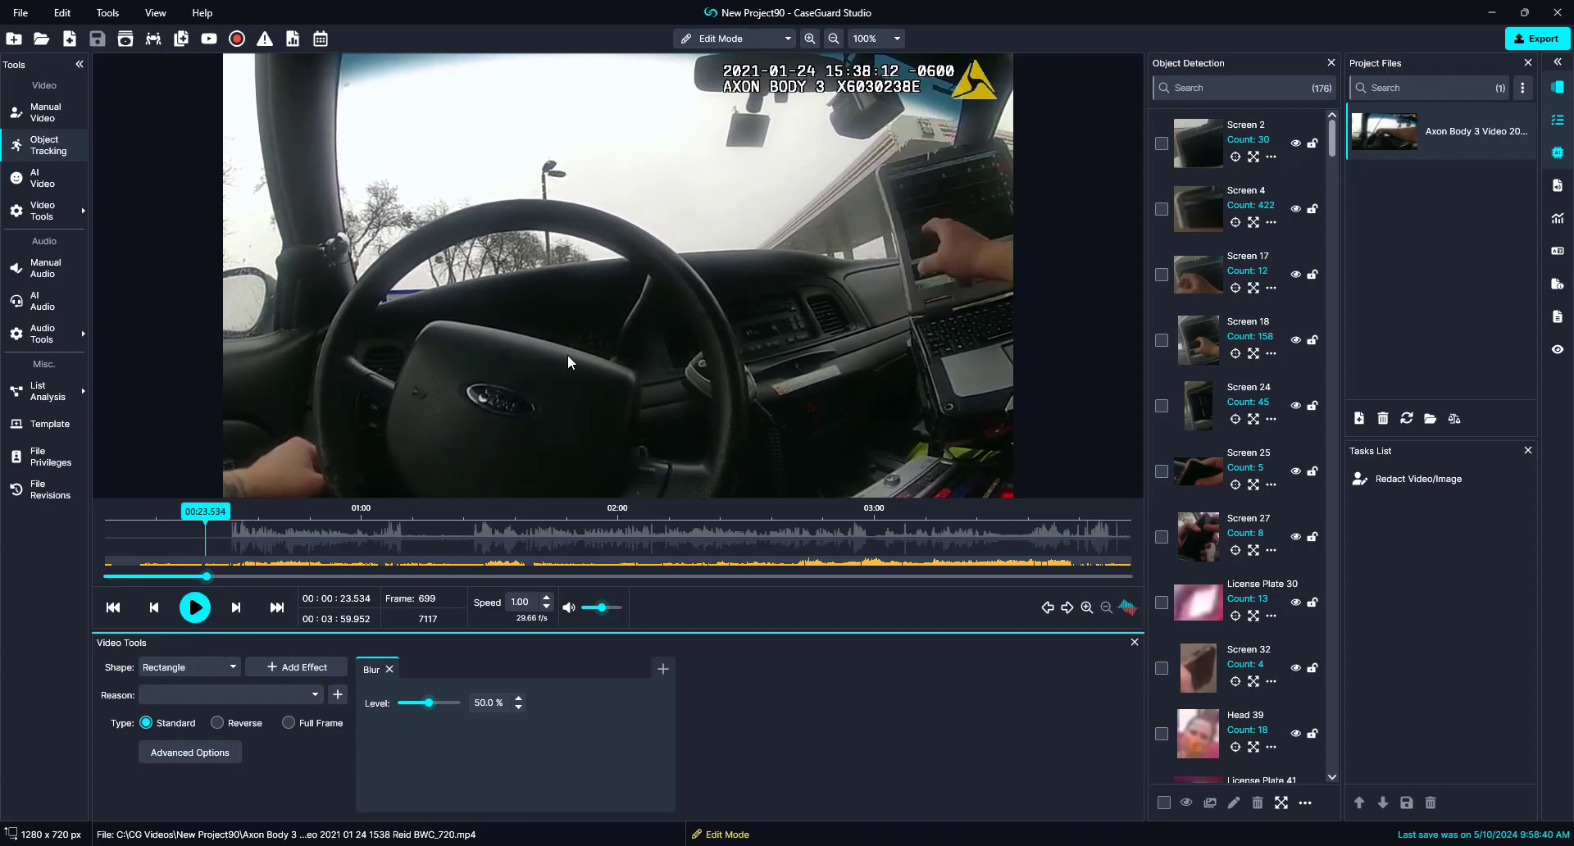
pyautogui.press('Left')
pyautogui.press('Left')
pyautogui.press('Left')
pyautogui.press('Left')
pyautogui.press('Left')
pyautogui.press('Left')
pyautogui.press('Left')
pyautogui.press('Left')
pyautogui.press('Left')
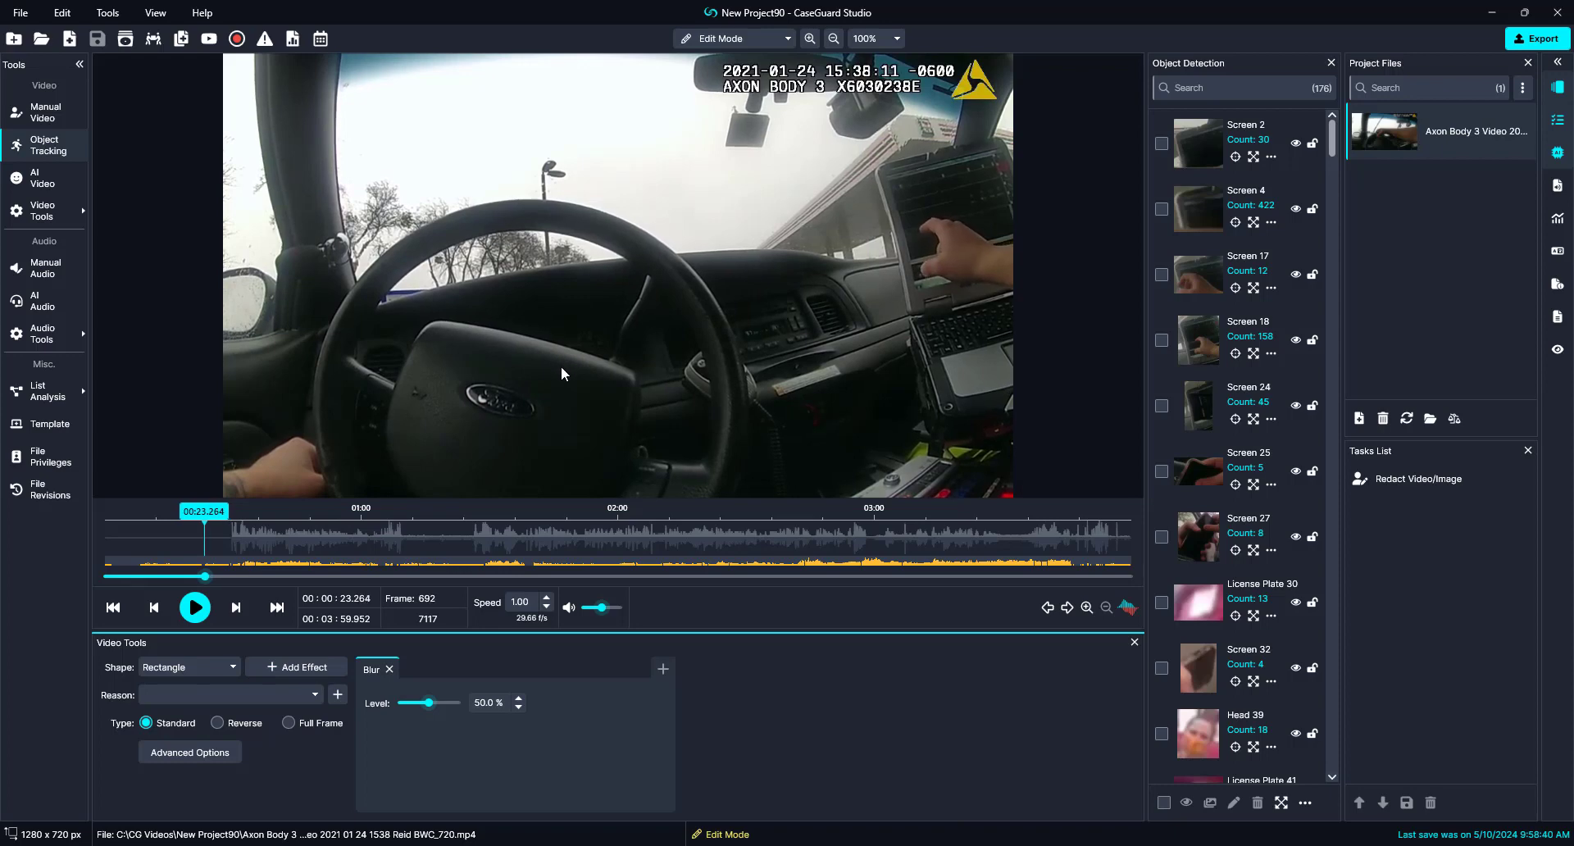
pyautogui.press('Left')
pyautogui.press('Left')
pyautogui.press('Left')
pyautogui.press('Left')
pyautogui.press('Left')
pyautogui.press('Left')
pyautogui.press('Left')
pyautogui.press('Left')
pyautogui.press('Left')
pyautogui.press('Left')
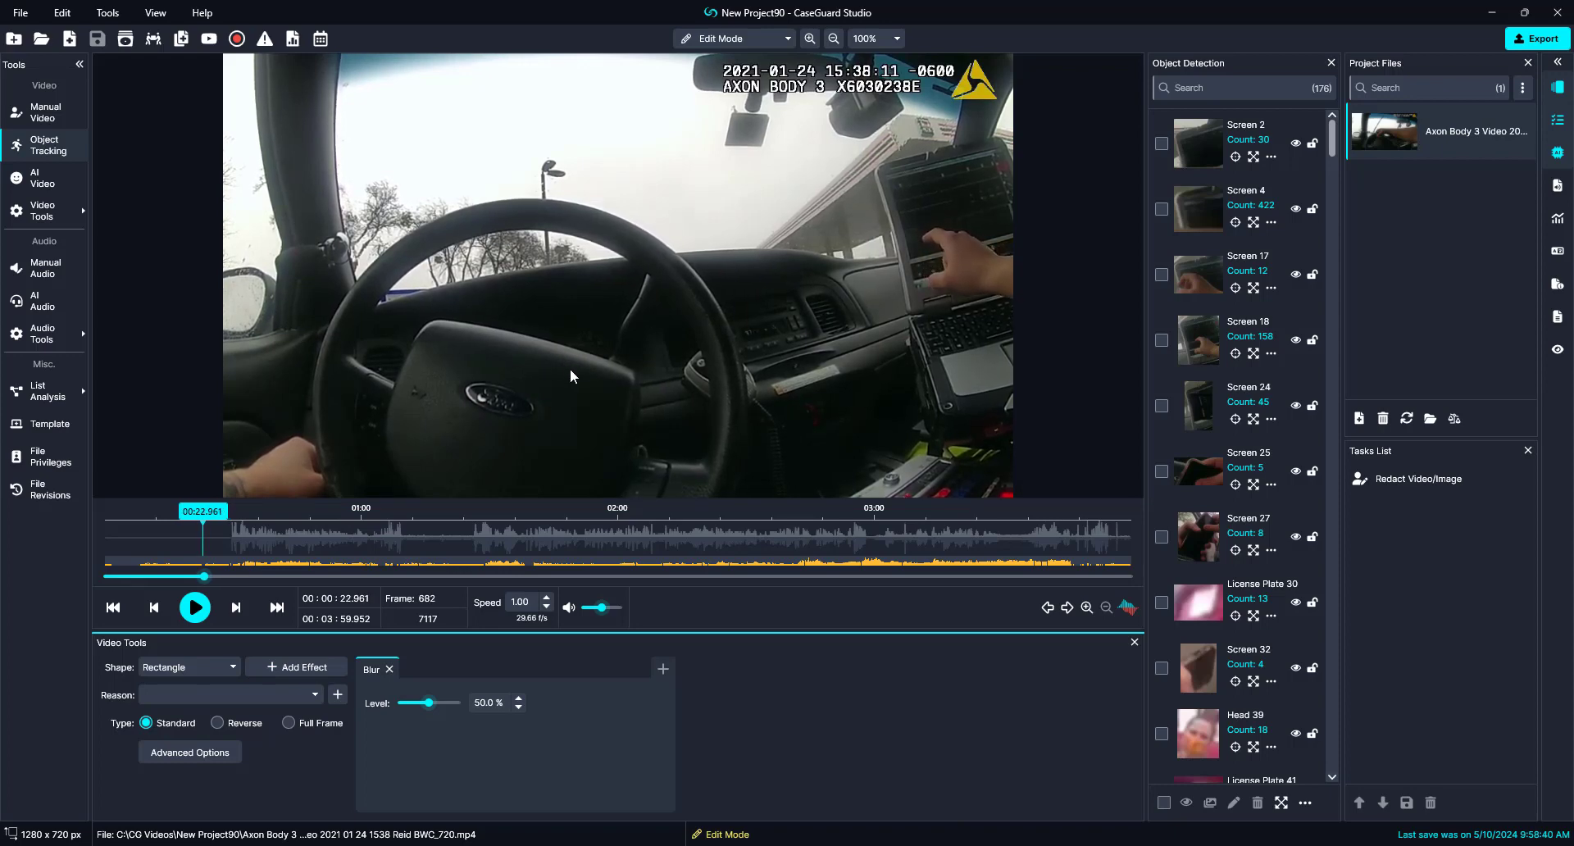
pyautogui.press('Left')
pyautogui.press('Left')
pyautogui.press('Left')
pyautogui.press('Left')
pyautogui.press('Left')
pyautogui.press('Left')
pyautogui.press('Left')
pyautogui.press('Left')
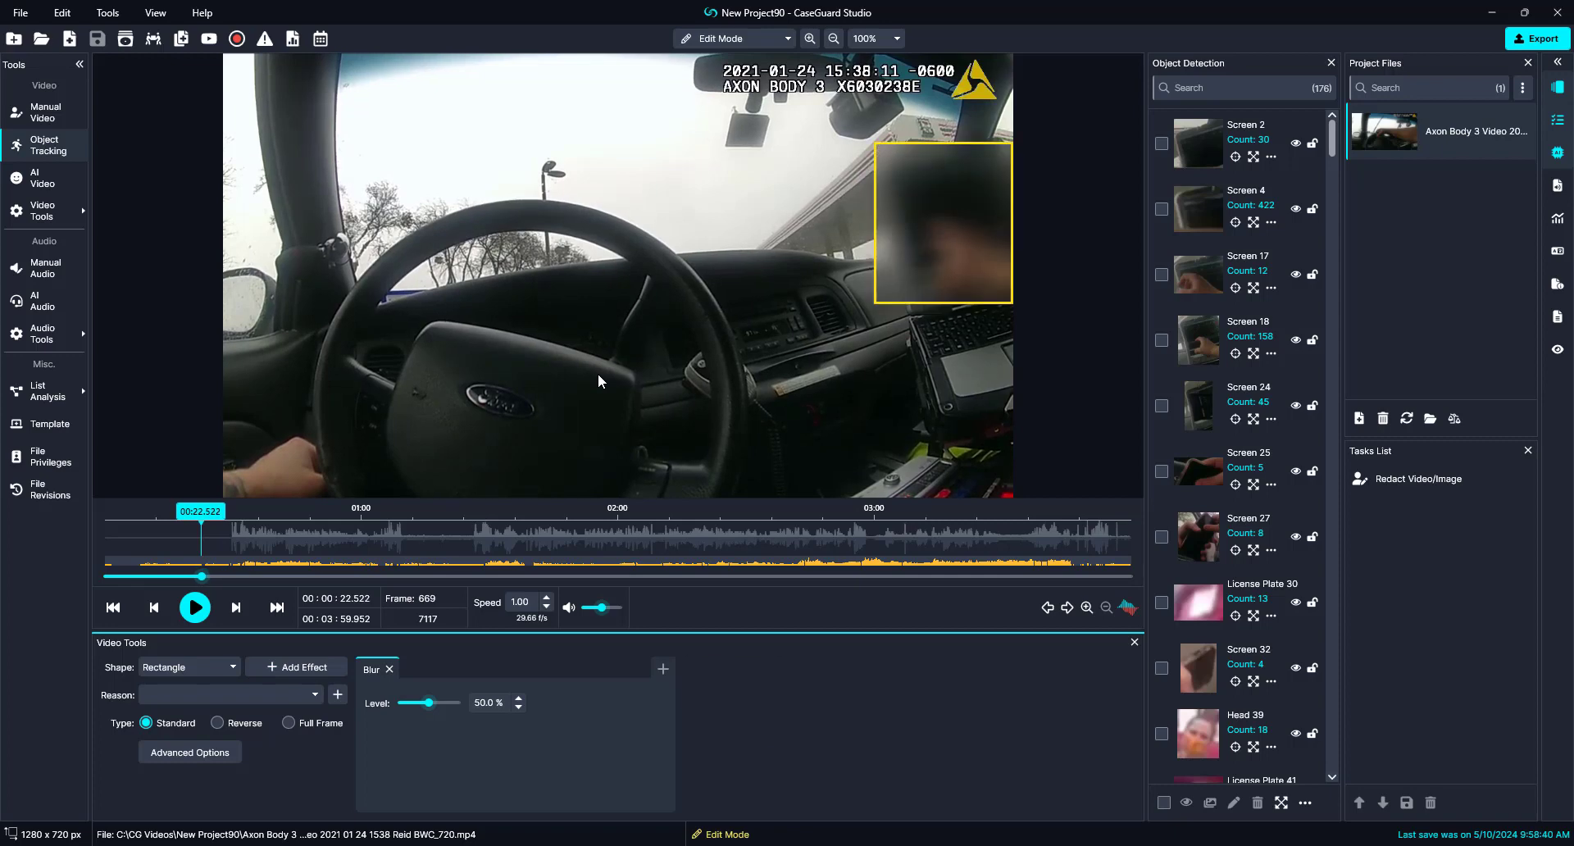
pyautogui.moveTo(873, 149); pyautogui.dragTo(1025, 318)
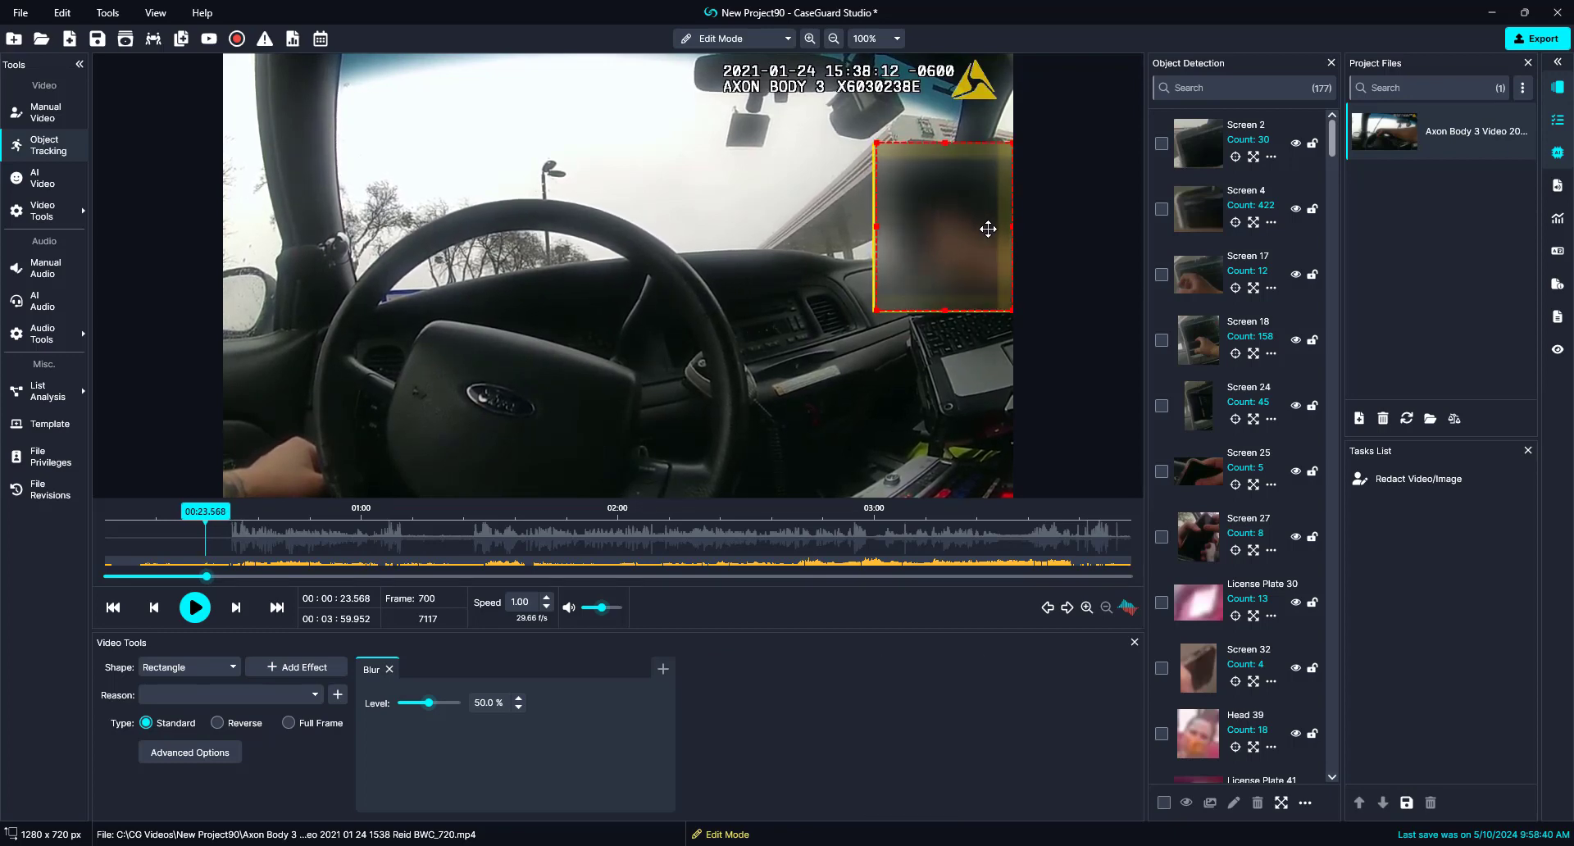
# Delete the manually tracked laptop-screen blur from frame 700 forward, and resume playback
pyautogui.rightClick(987, 229)
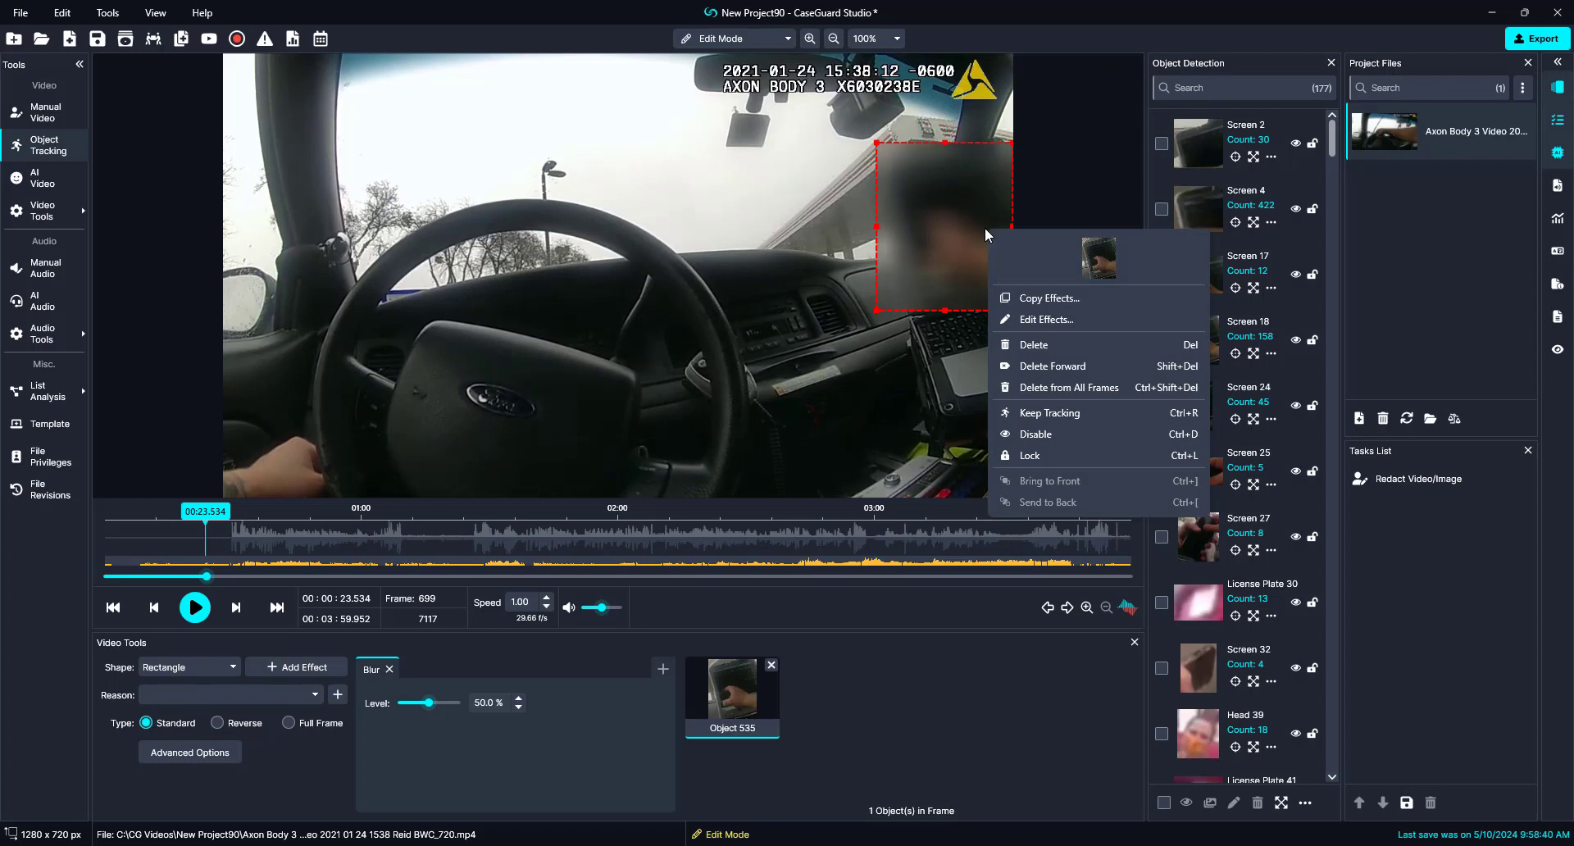
pyautogui.click(981, 224)
pyautogui.rightClick(981, 225)
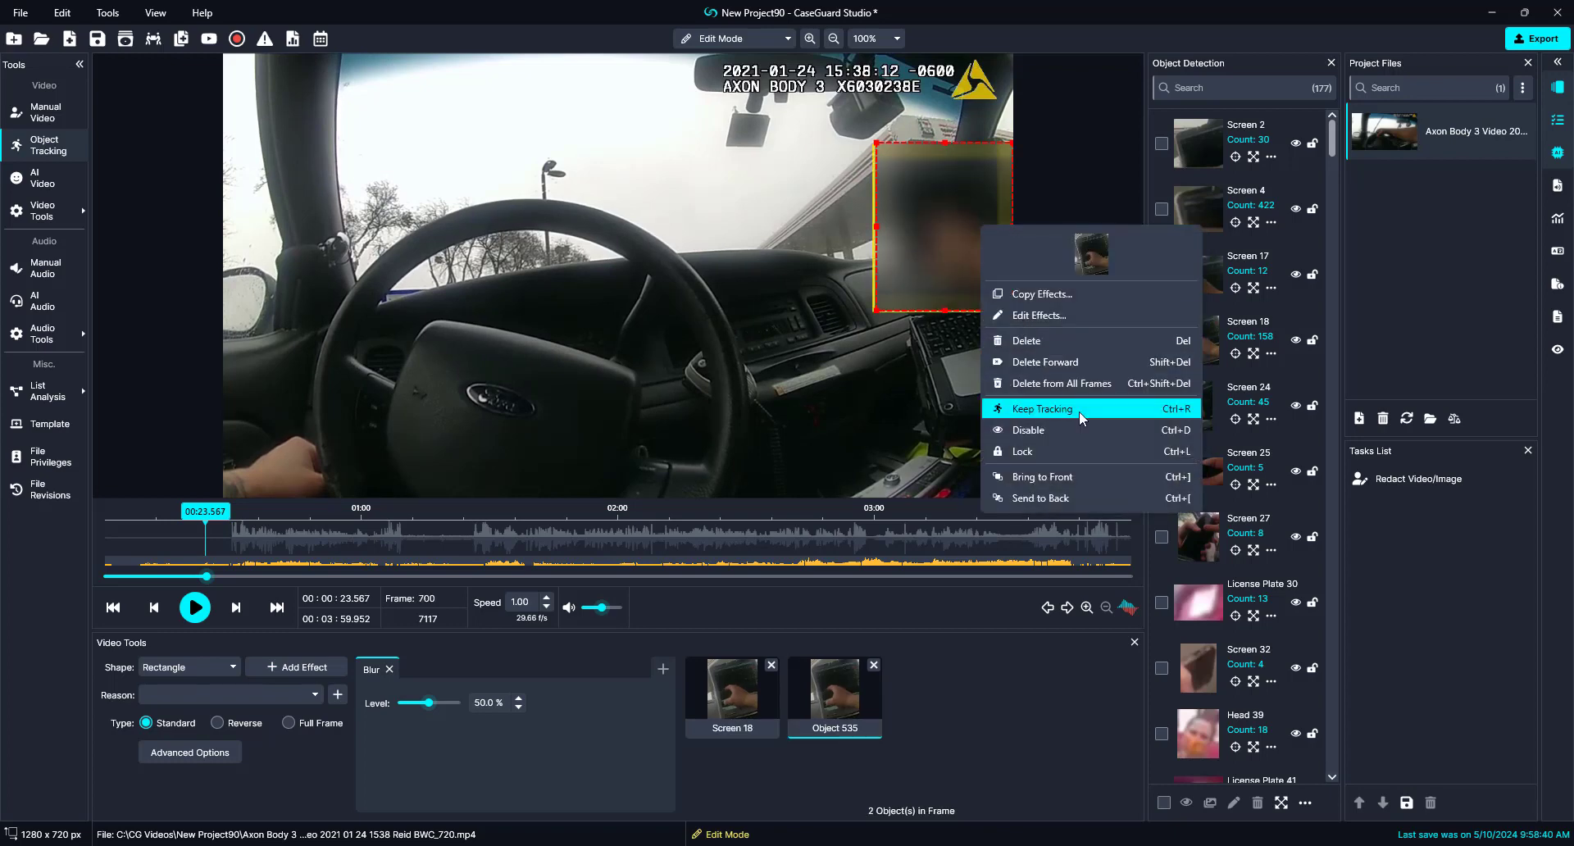
pyautogui.click(1061, 364)
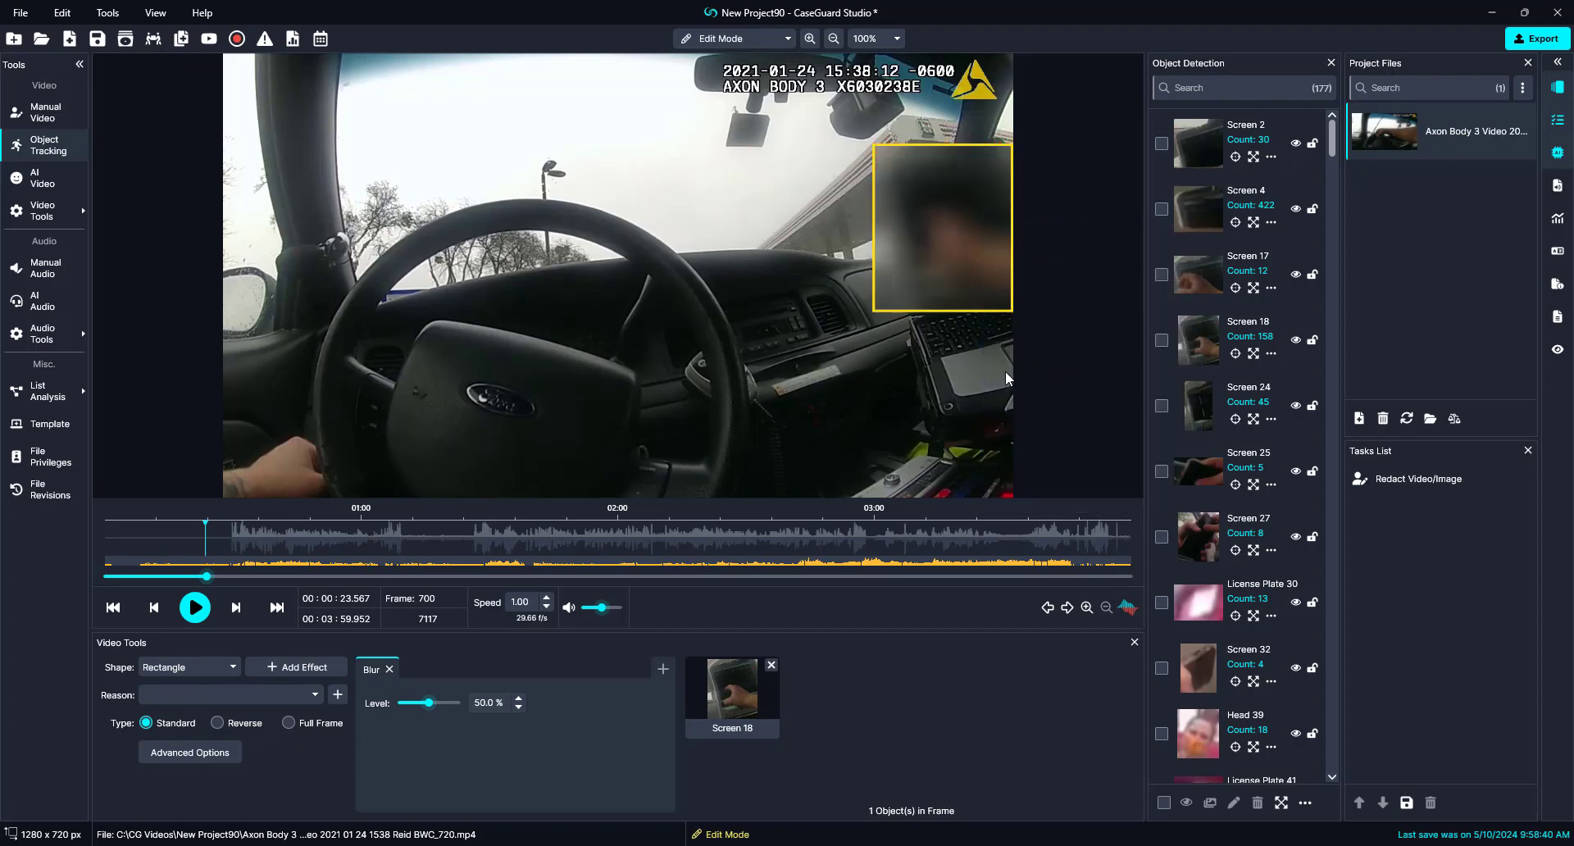
pyautogui.press('space')
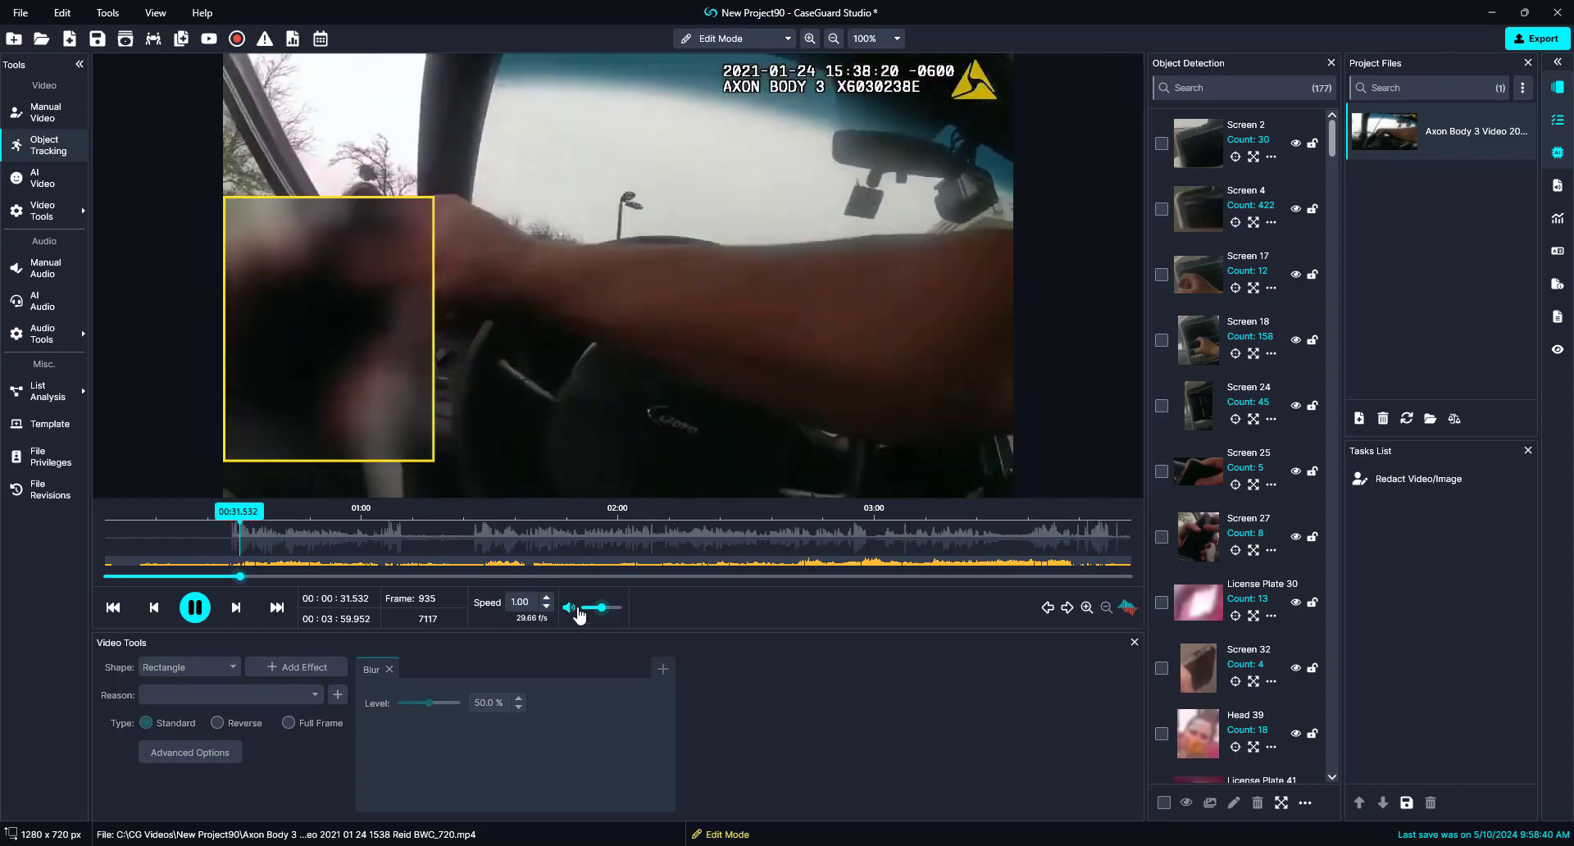
# Mute the playback, disable the small screen redaction beside the hand on the steering wheel at frame 2628, and resume playing
pyautogui.click(568, 608)
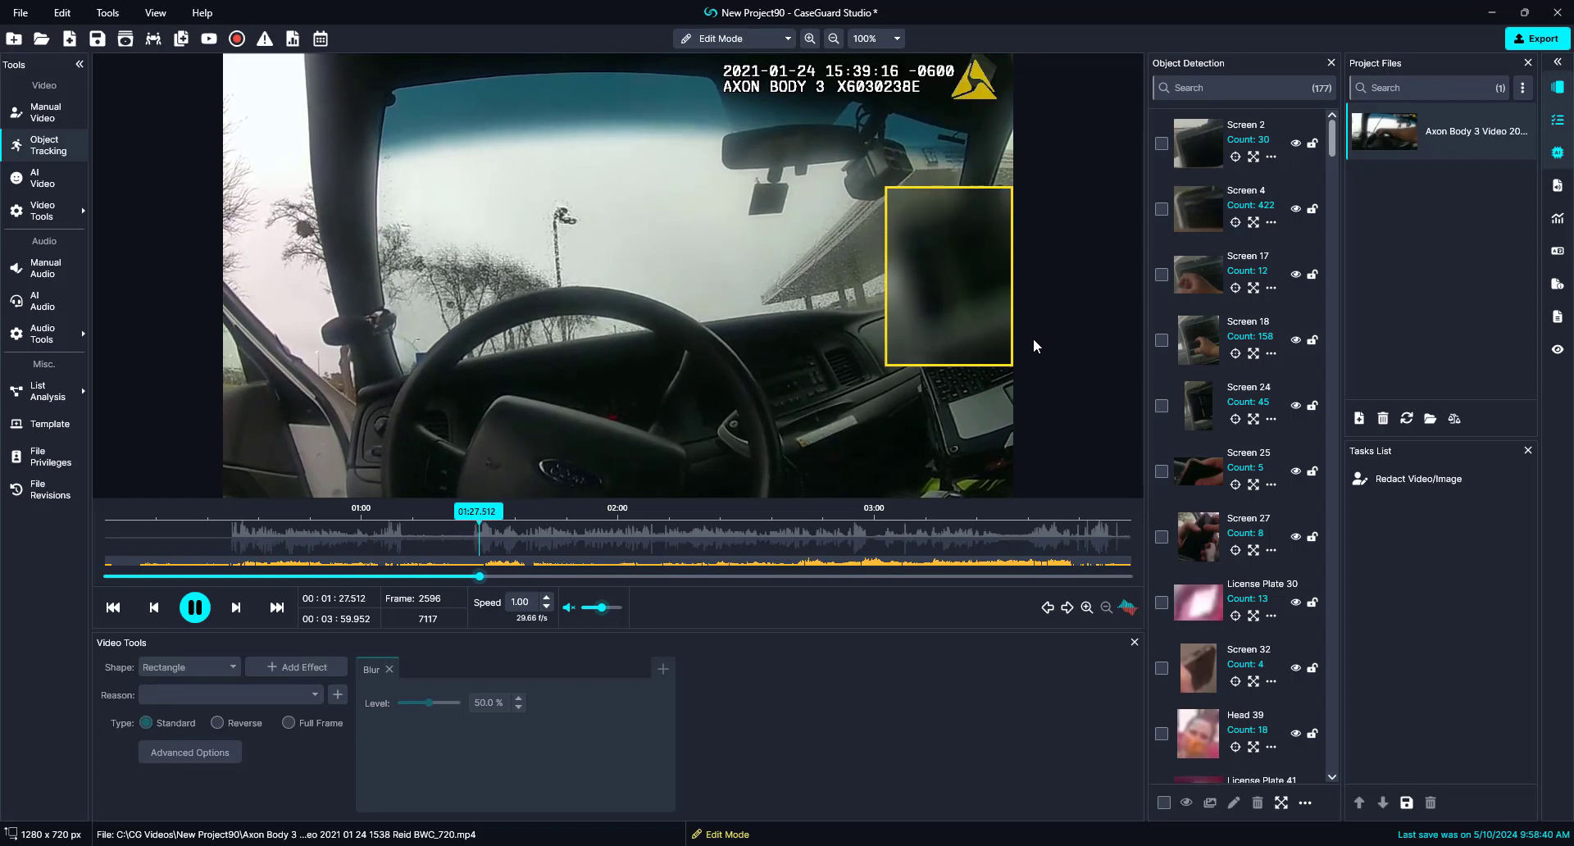
pyautogui.press('space')
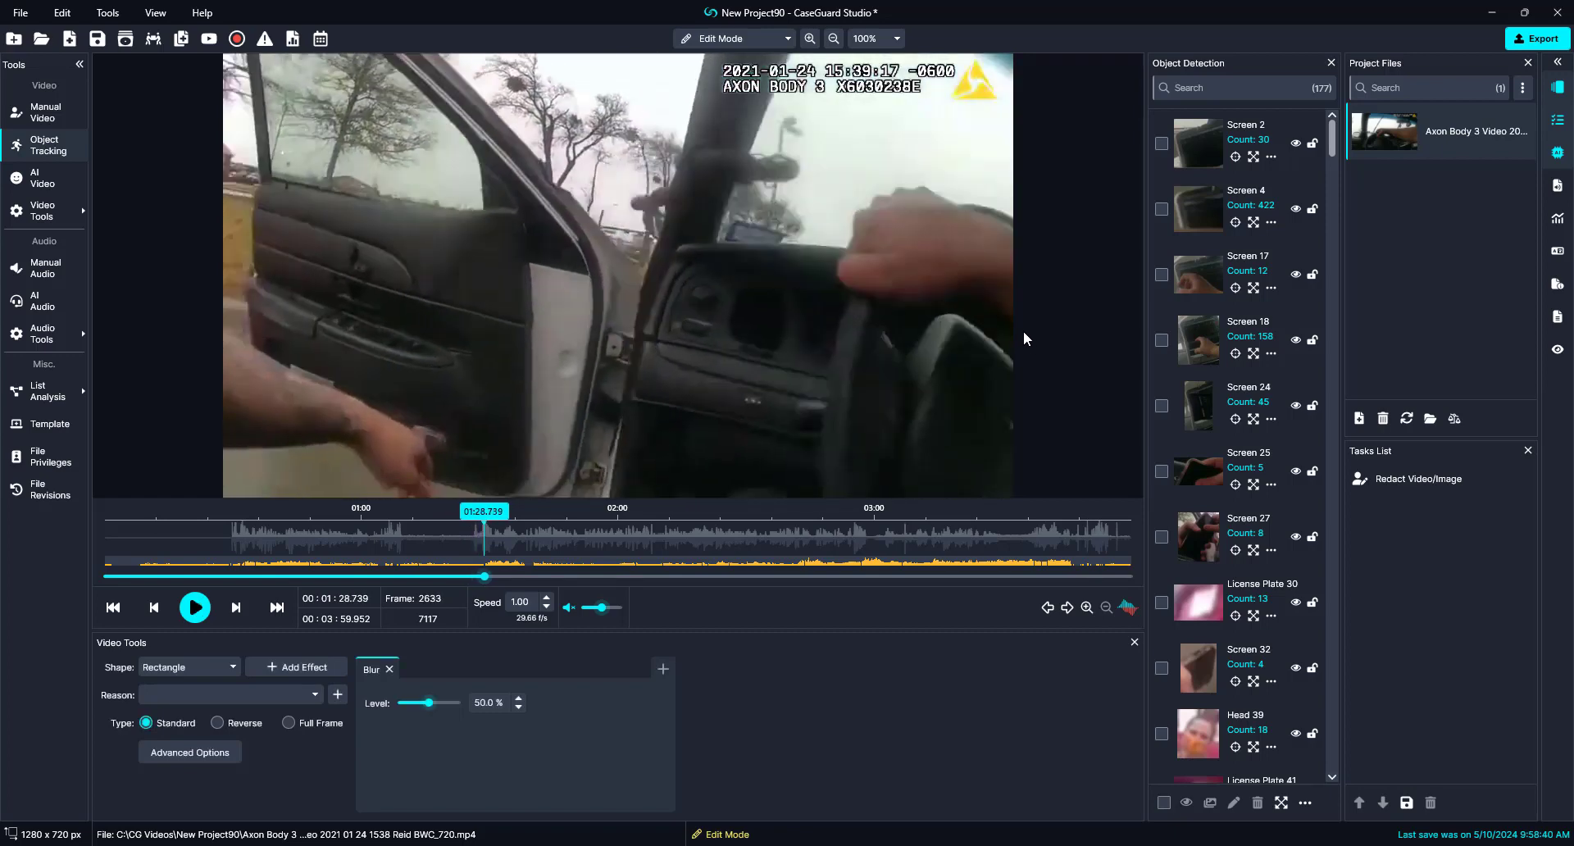
pyautogui.press('Left')
pyautogui.press('Left')
pyautogui.press('Left')
pyautogui.press('Left')
pyautogui.press('Left')
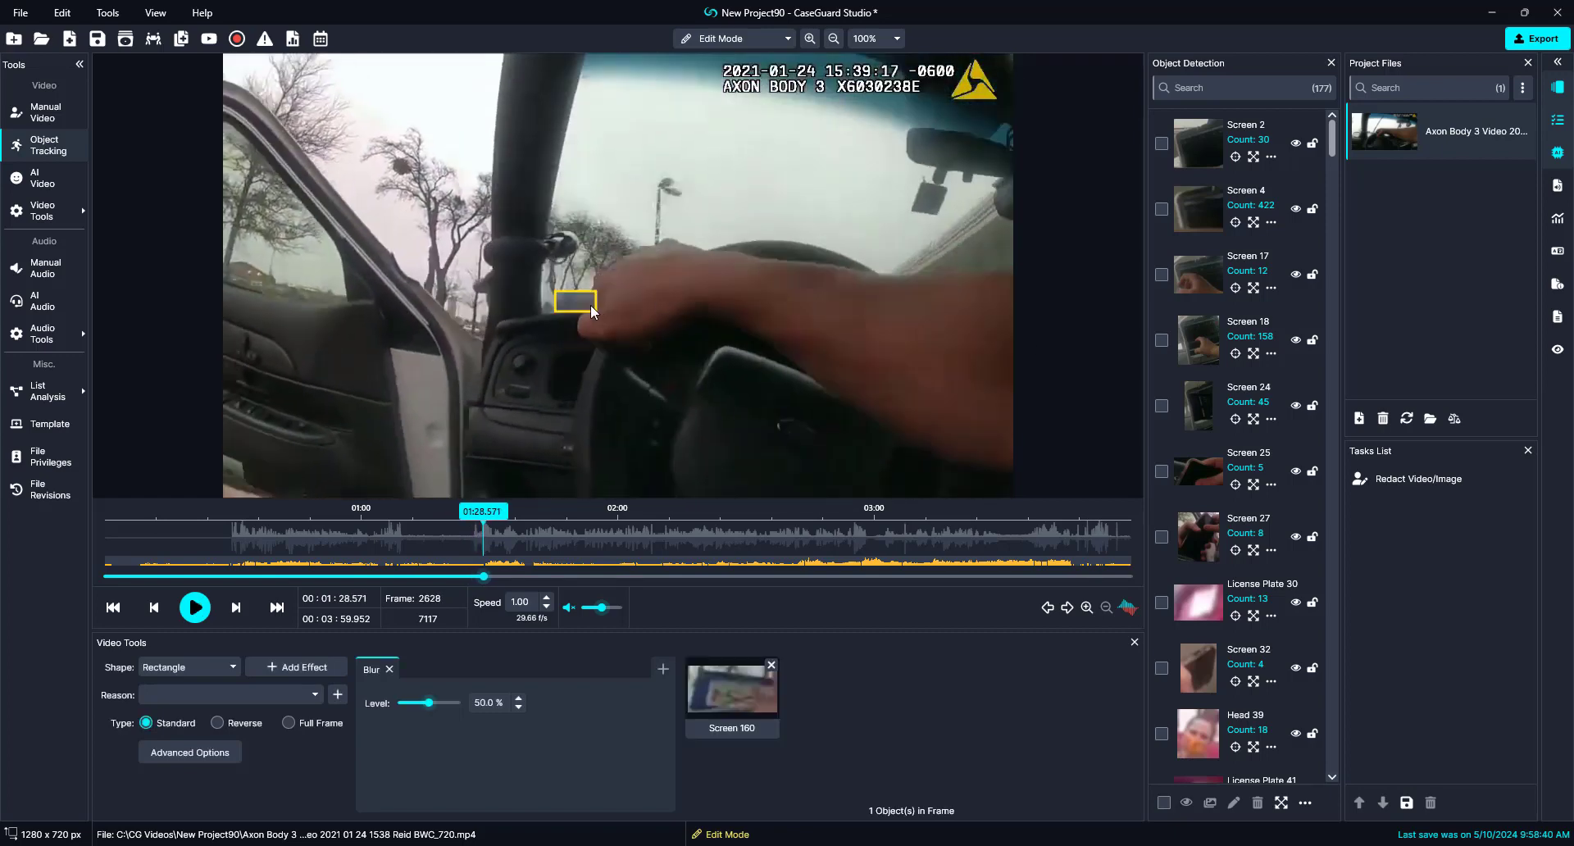
pyautogui.rightClick(592, 307)
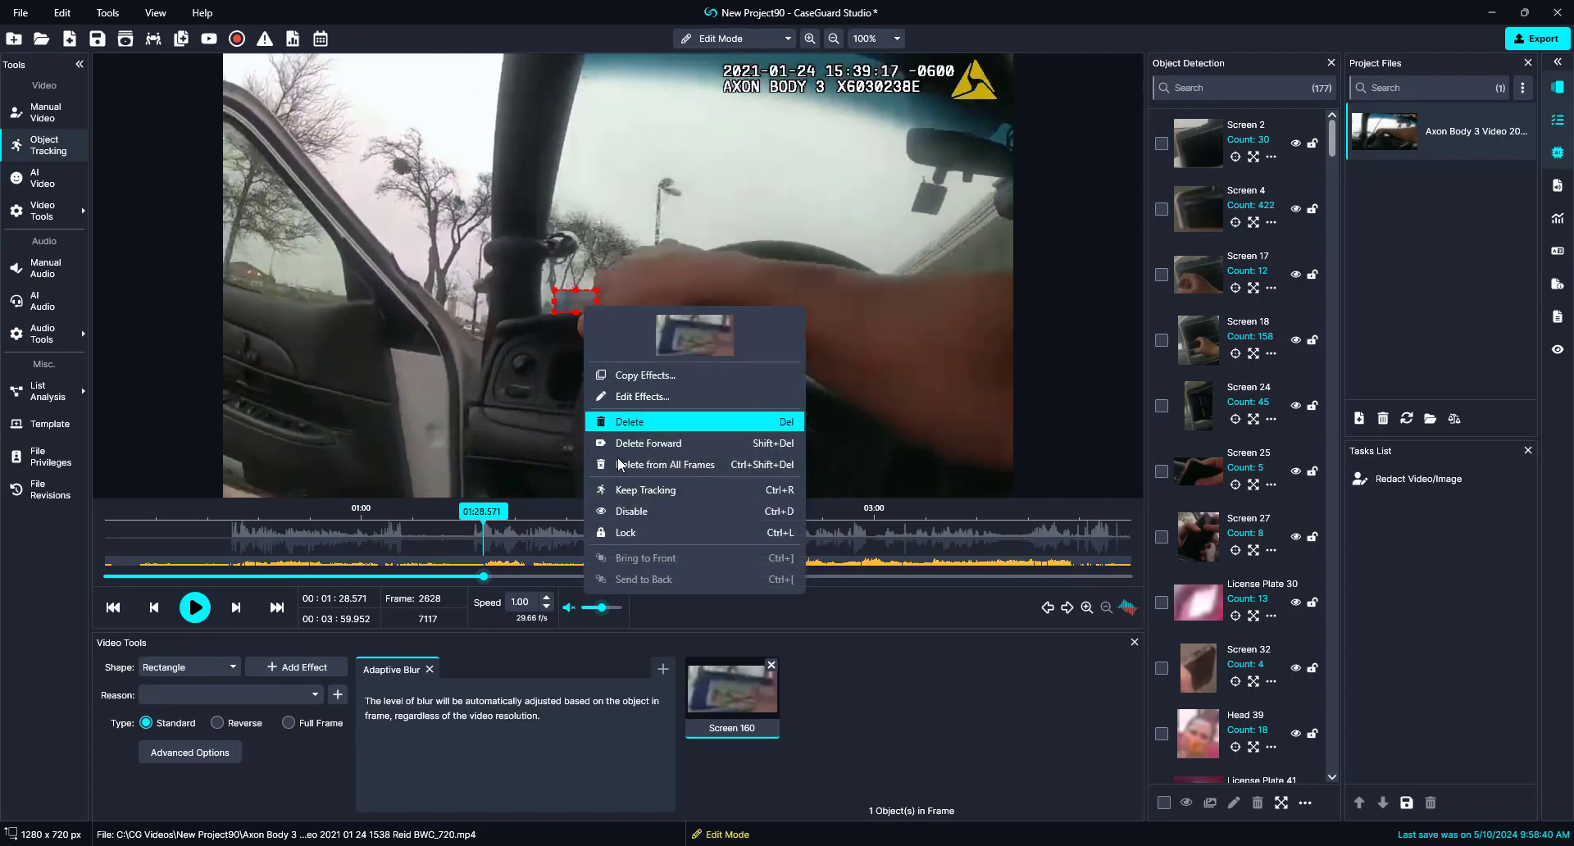
pyautogui.click(635, 511)
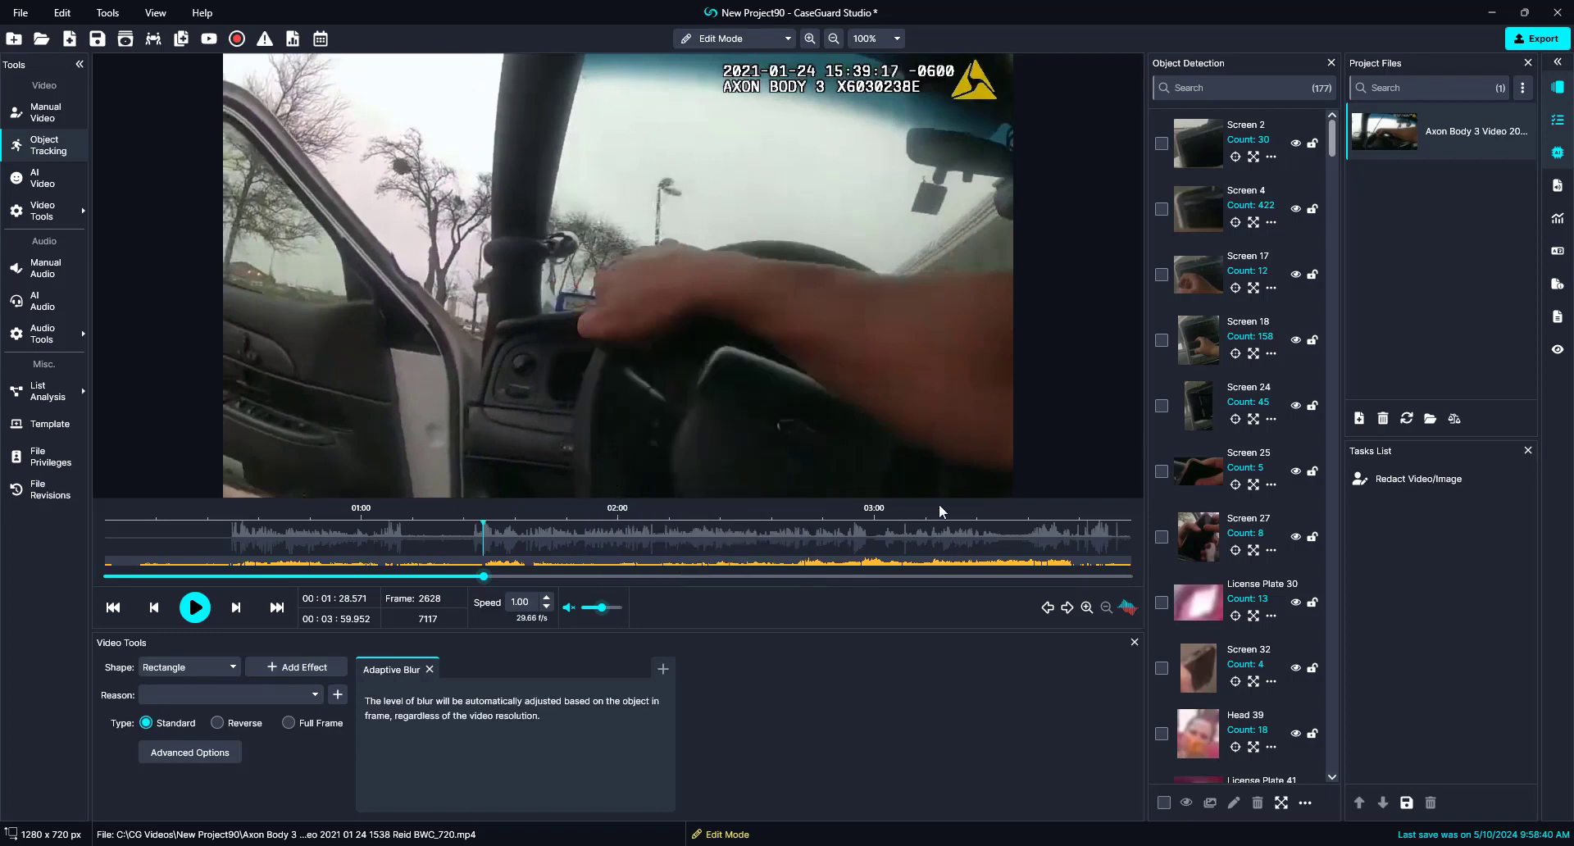
pyautogui.press('space')
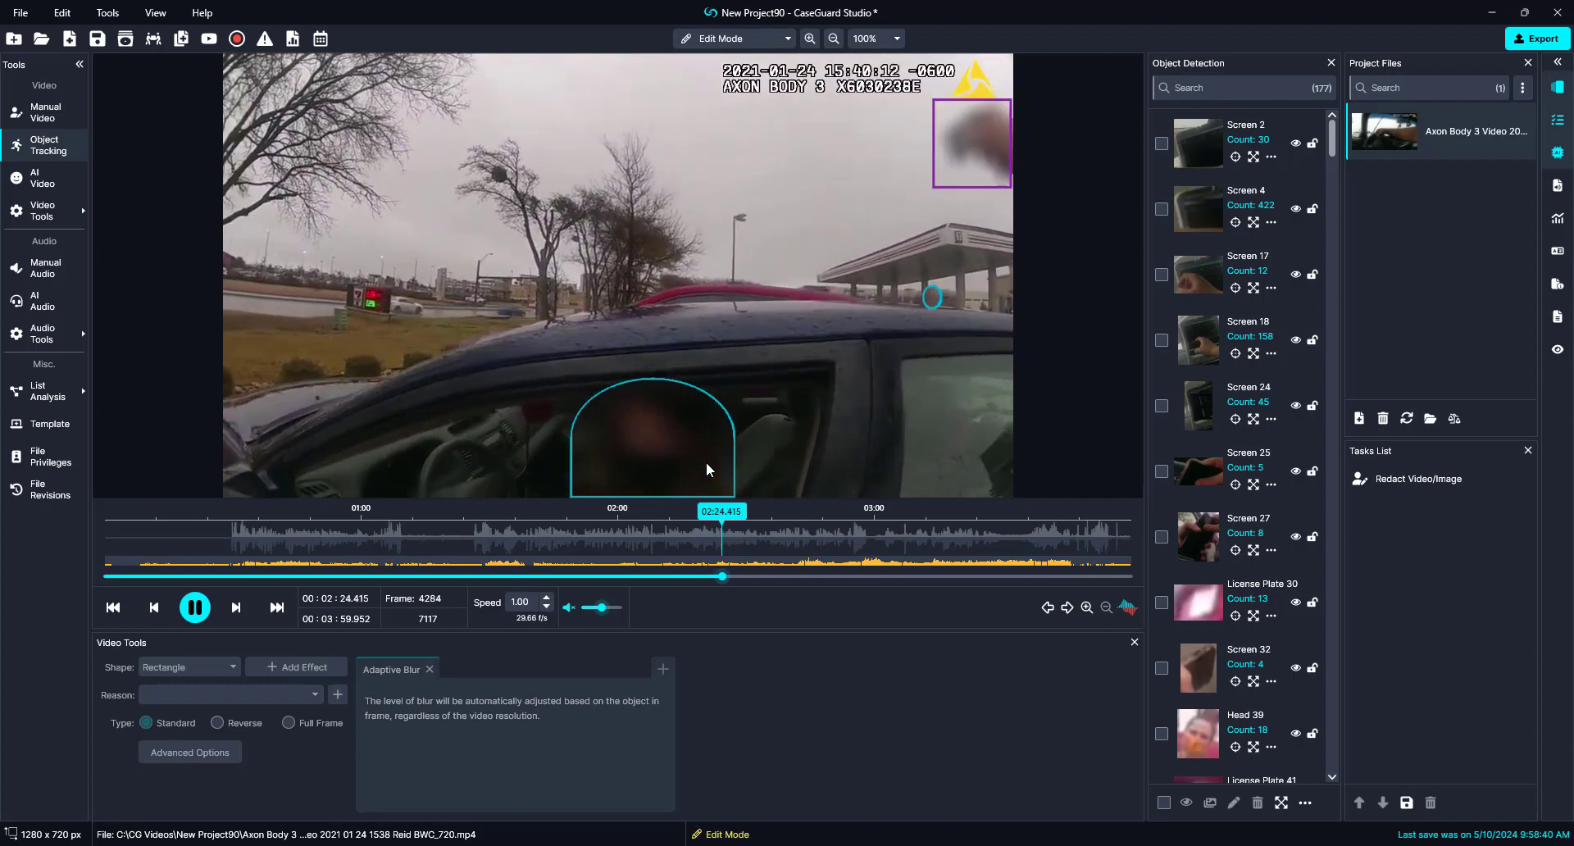
# Track the paper held outside the car with a rectangular Adaptive Blur from just after frame 4287, and open the tracked object's options at frame 4360
pyautogui.press('space')
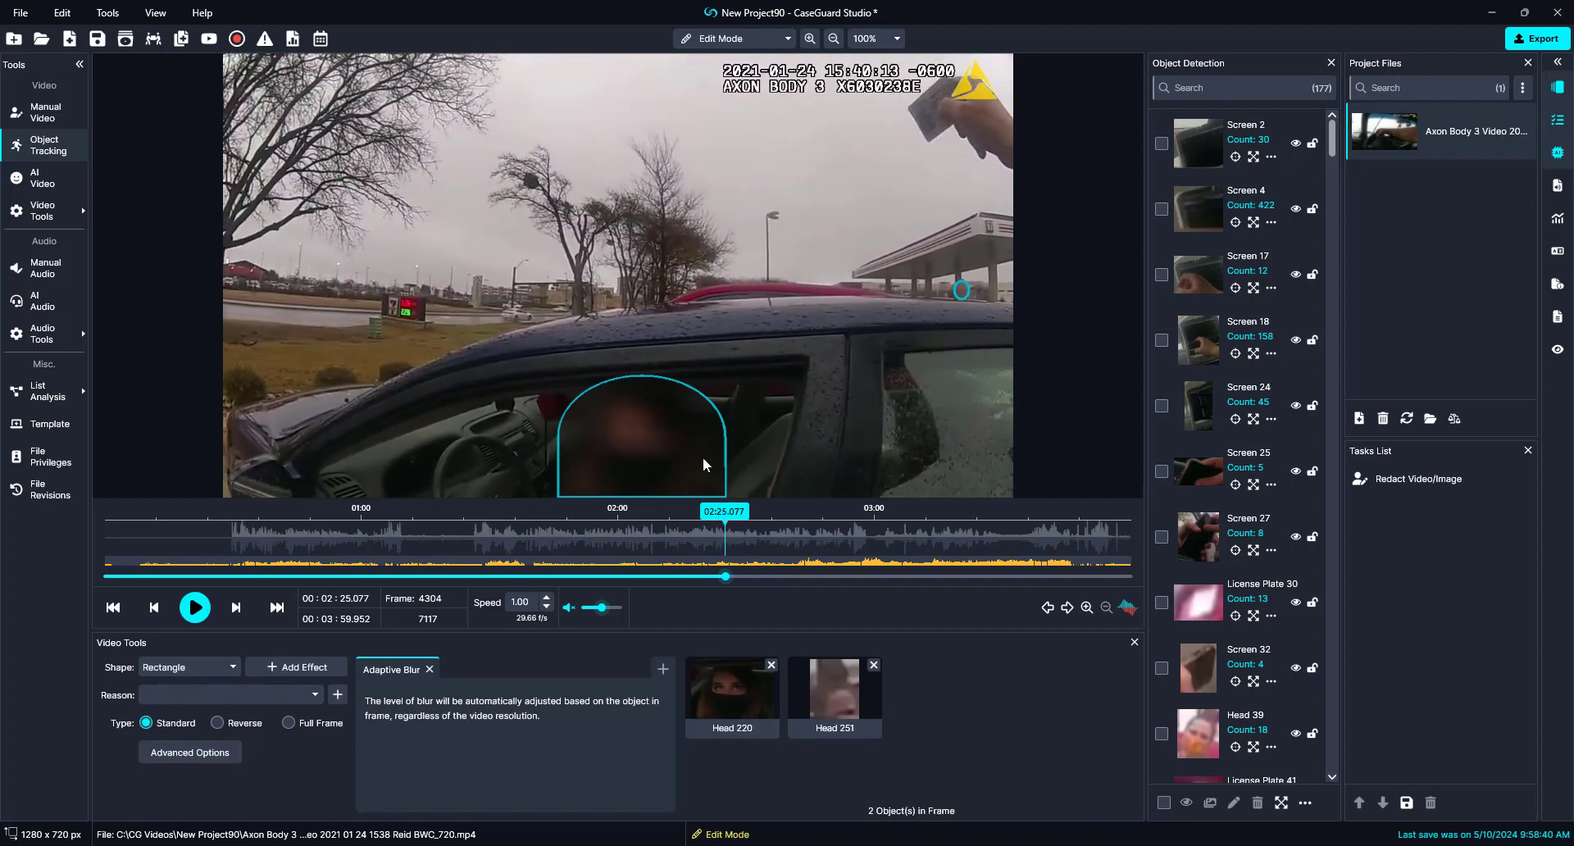
pyautogui.press('Left')
pyautogui.press('Left')
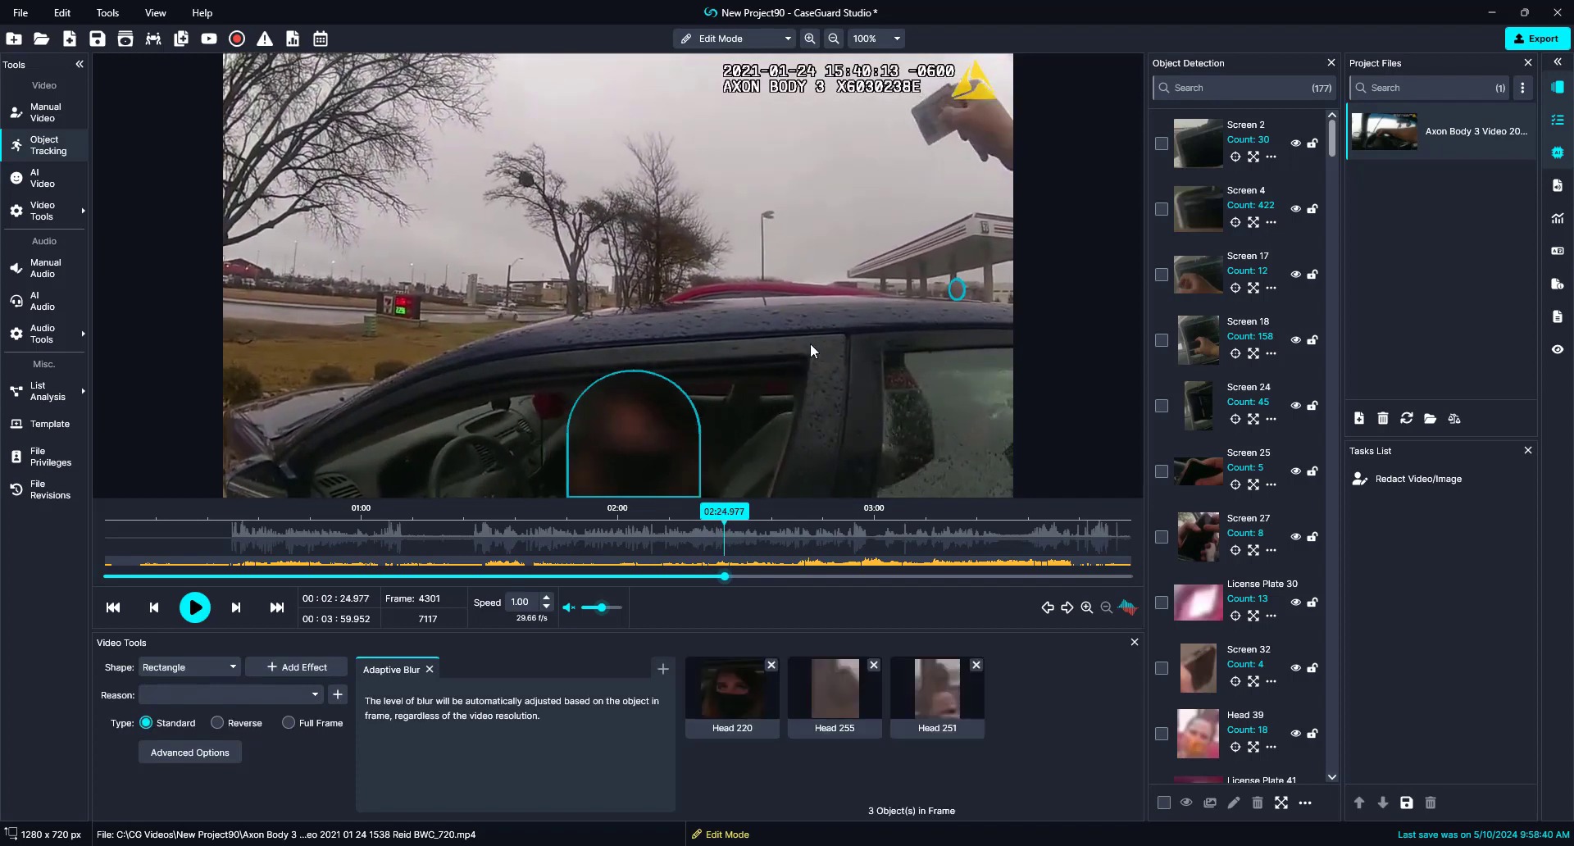
pyautogui.press('Left')
pyautogui.press('Left')
pyautogui.press('Left')
pyautogui.press('Left')
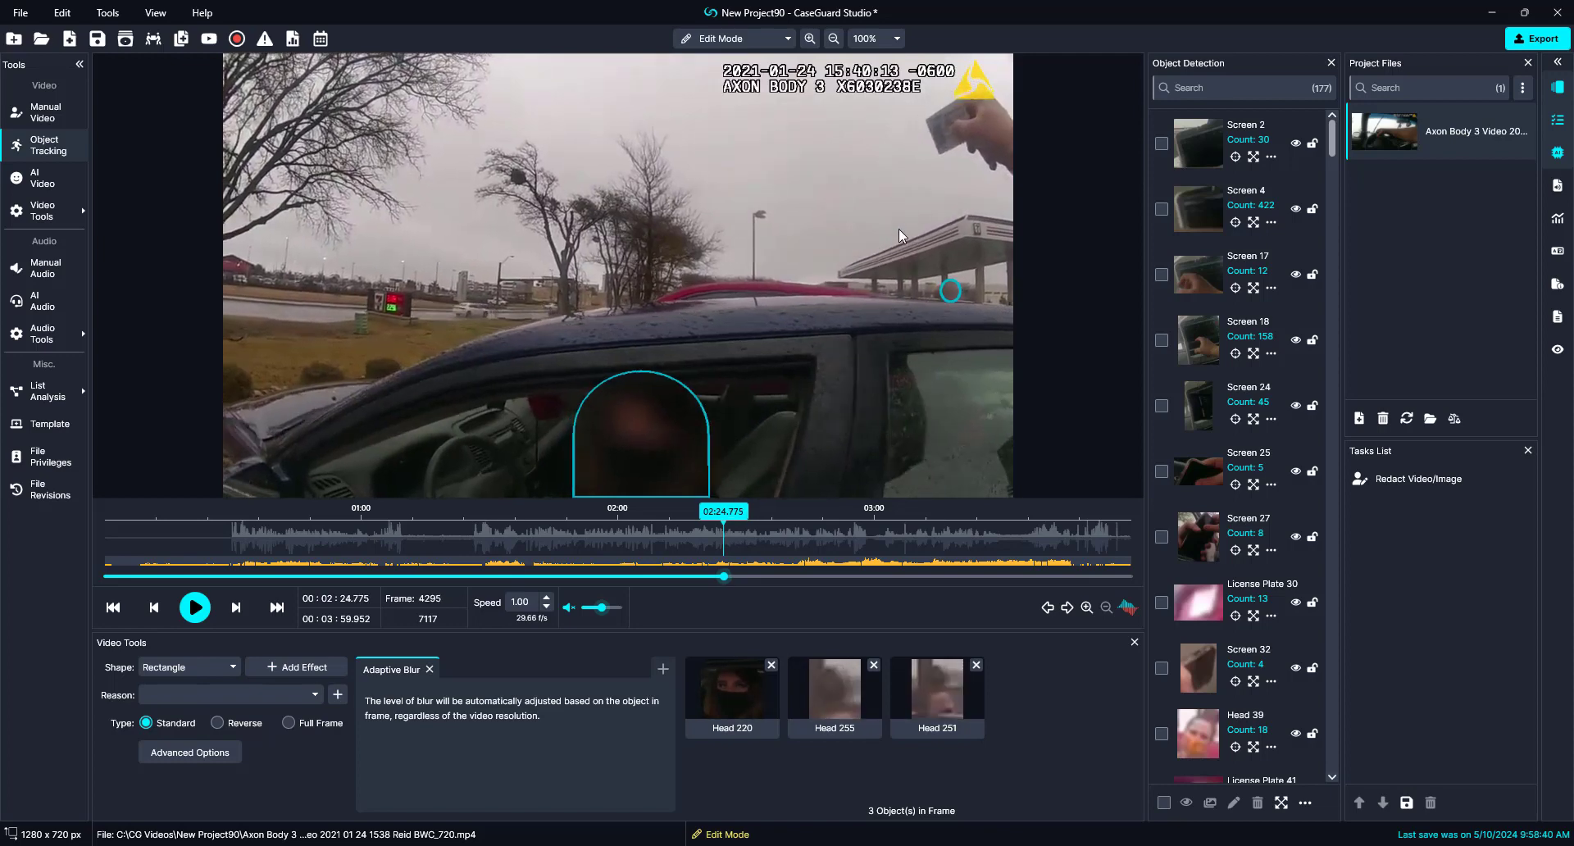
pyautogui.press('Left')
pyautogui.press('Left')
pyautogui.press('Left')
pyautogui.press('Left')
pyautogui.press('Left')
pyautogui.press('Left')
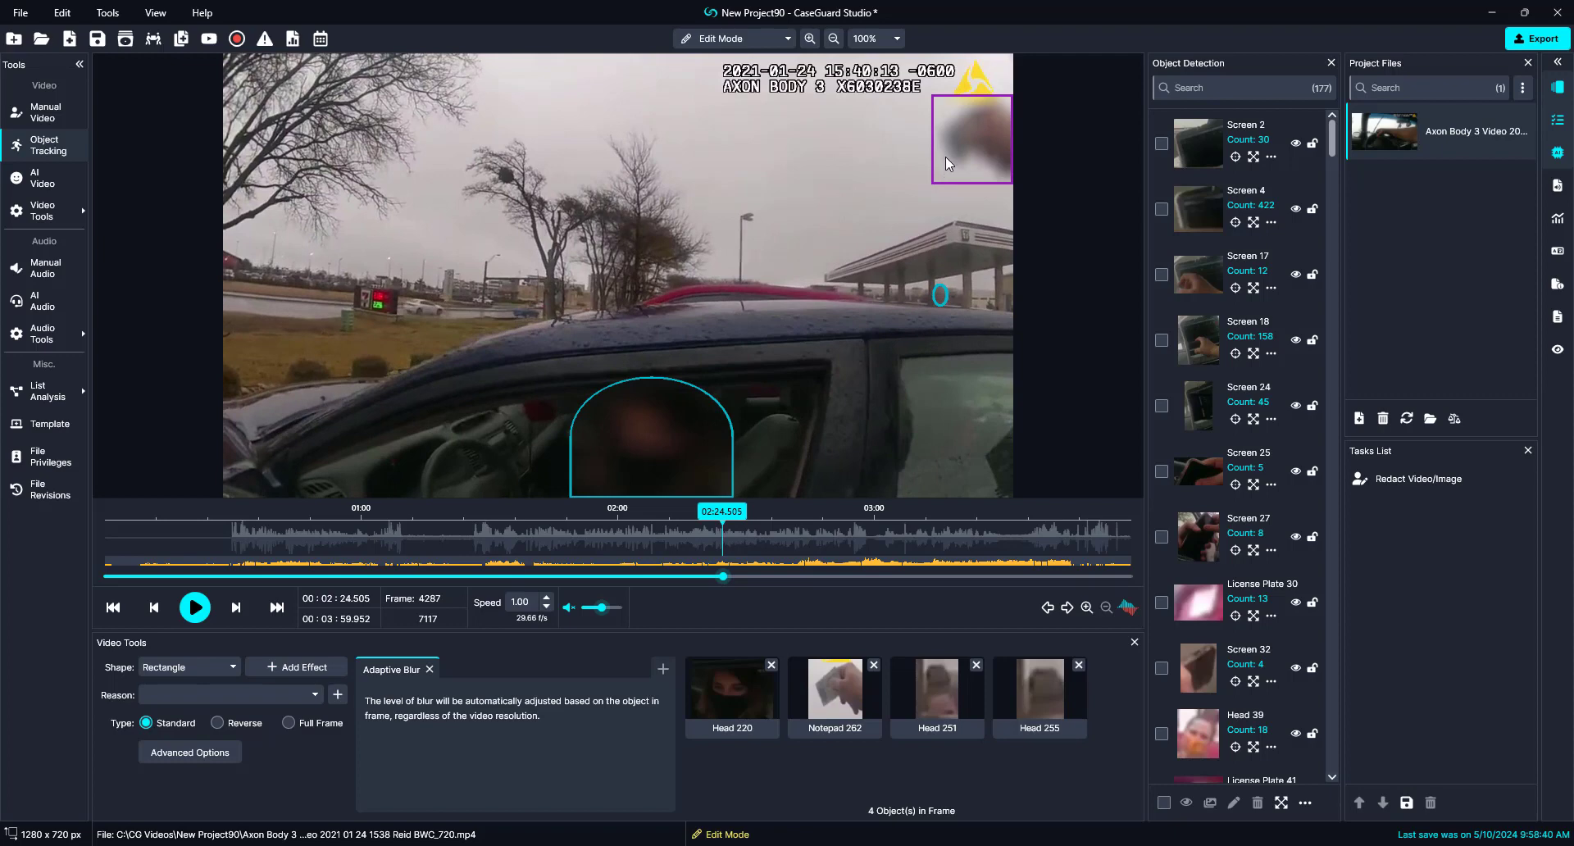
pyautogui.press('Right')
pyautogui.press('Right')
pyautogui.moveTo(918, 106); pyautogui.dragTo(937, 138)
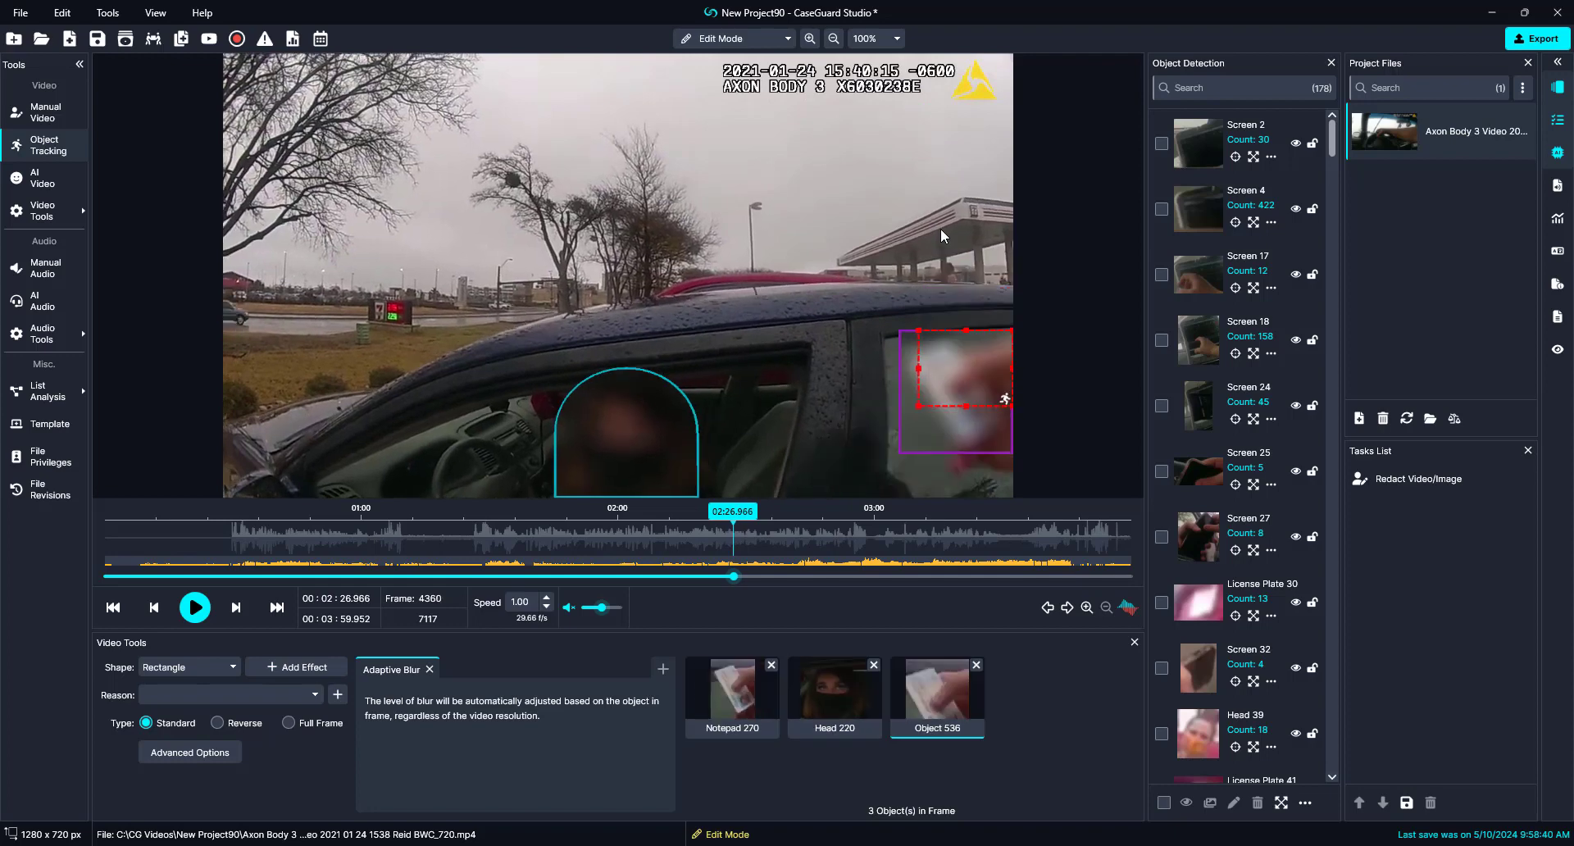
pyautogui.rightClick(967, 376)
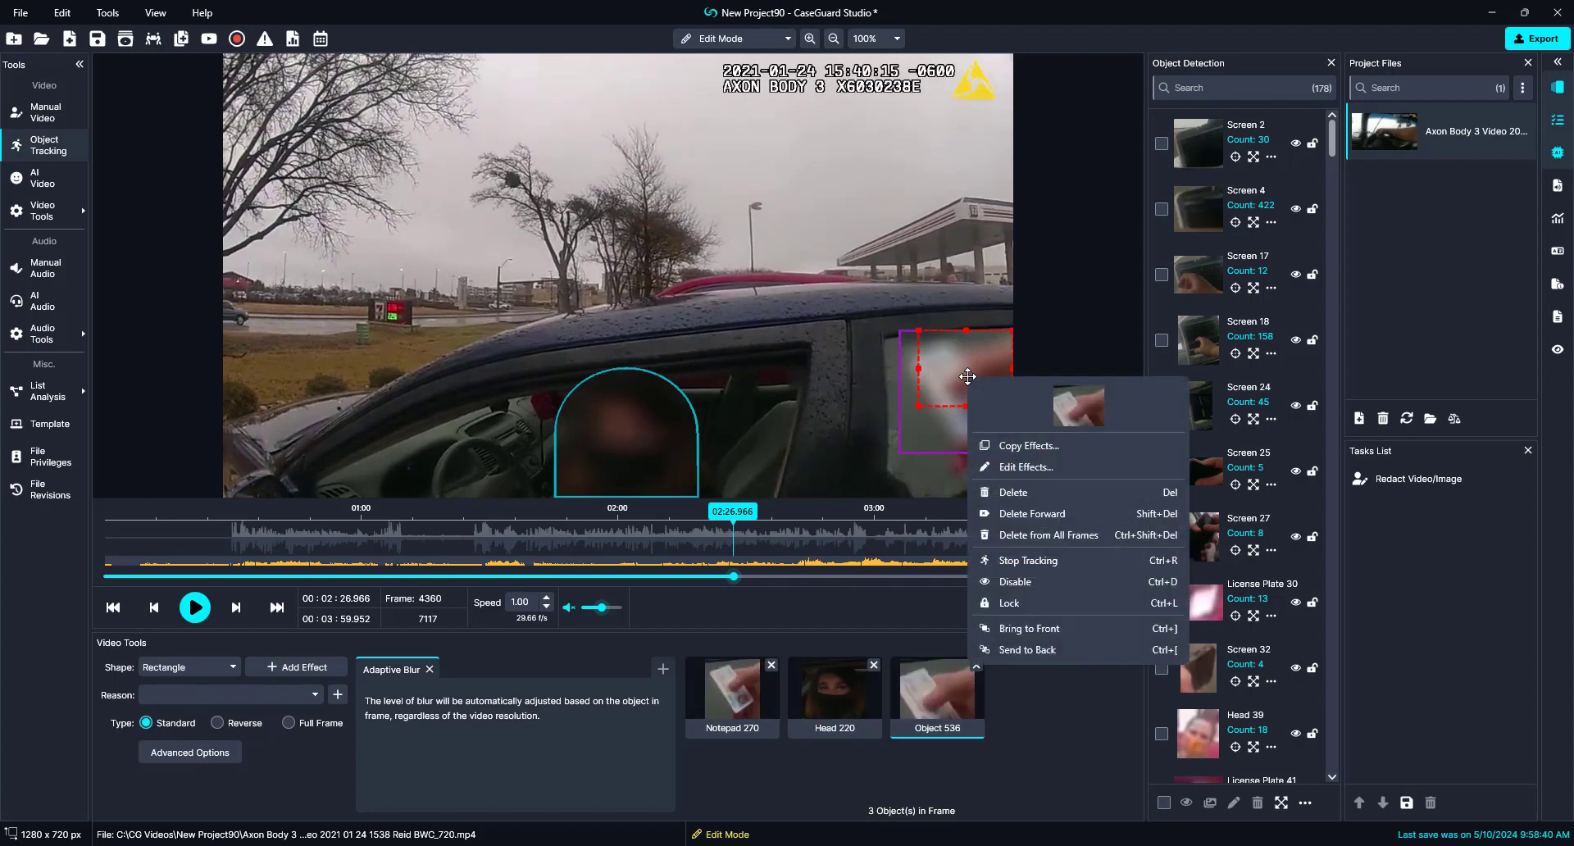
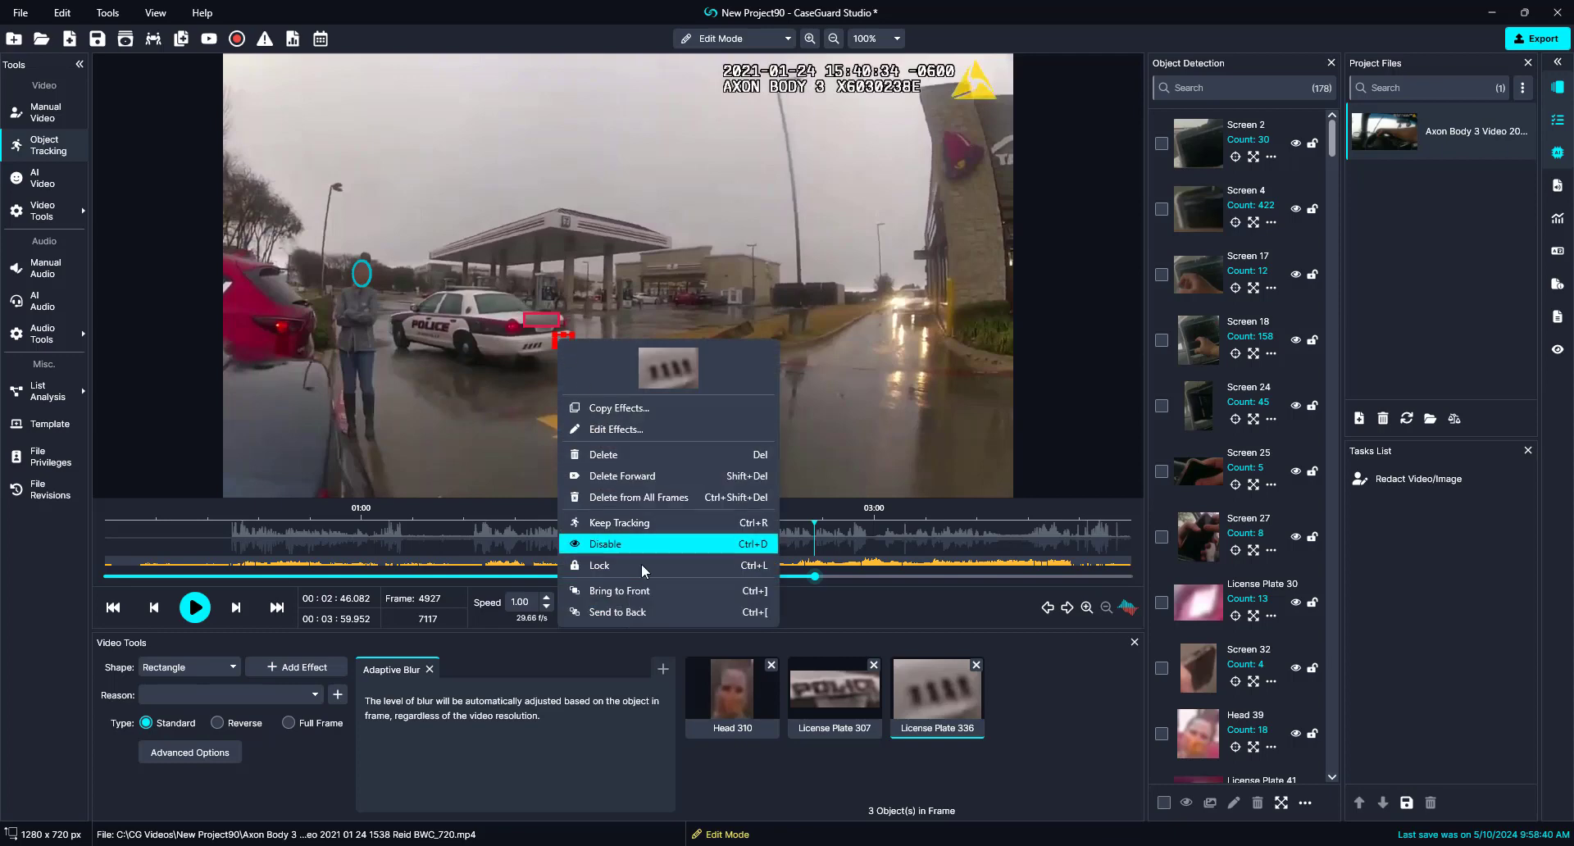
# Disable the small license-plate redaction behind the police car at frame 4927 and resume playback
pyautogui.click(641, 547)
pyautogui.press('space')
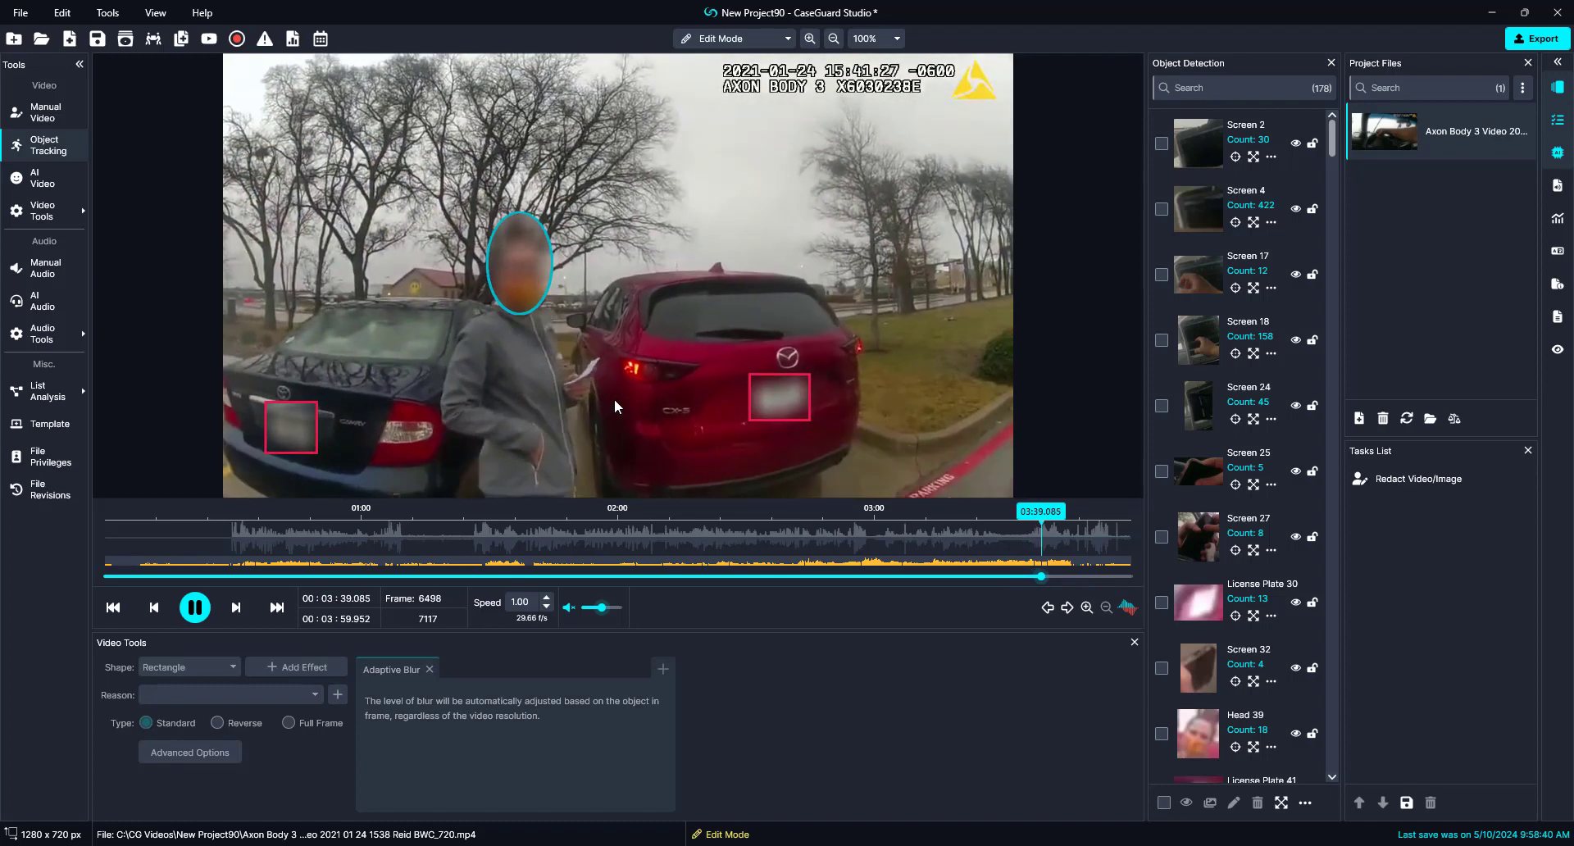
# Return to frame 6523, lock the oversized license-plate redaction covering the red SUV, and play on to the end of the video
pyautogui.press('space')
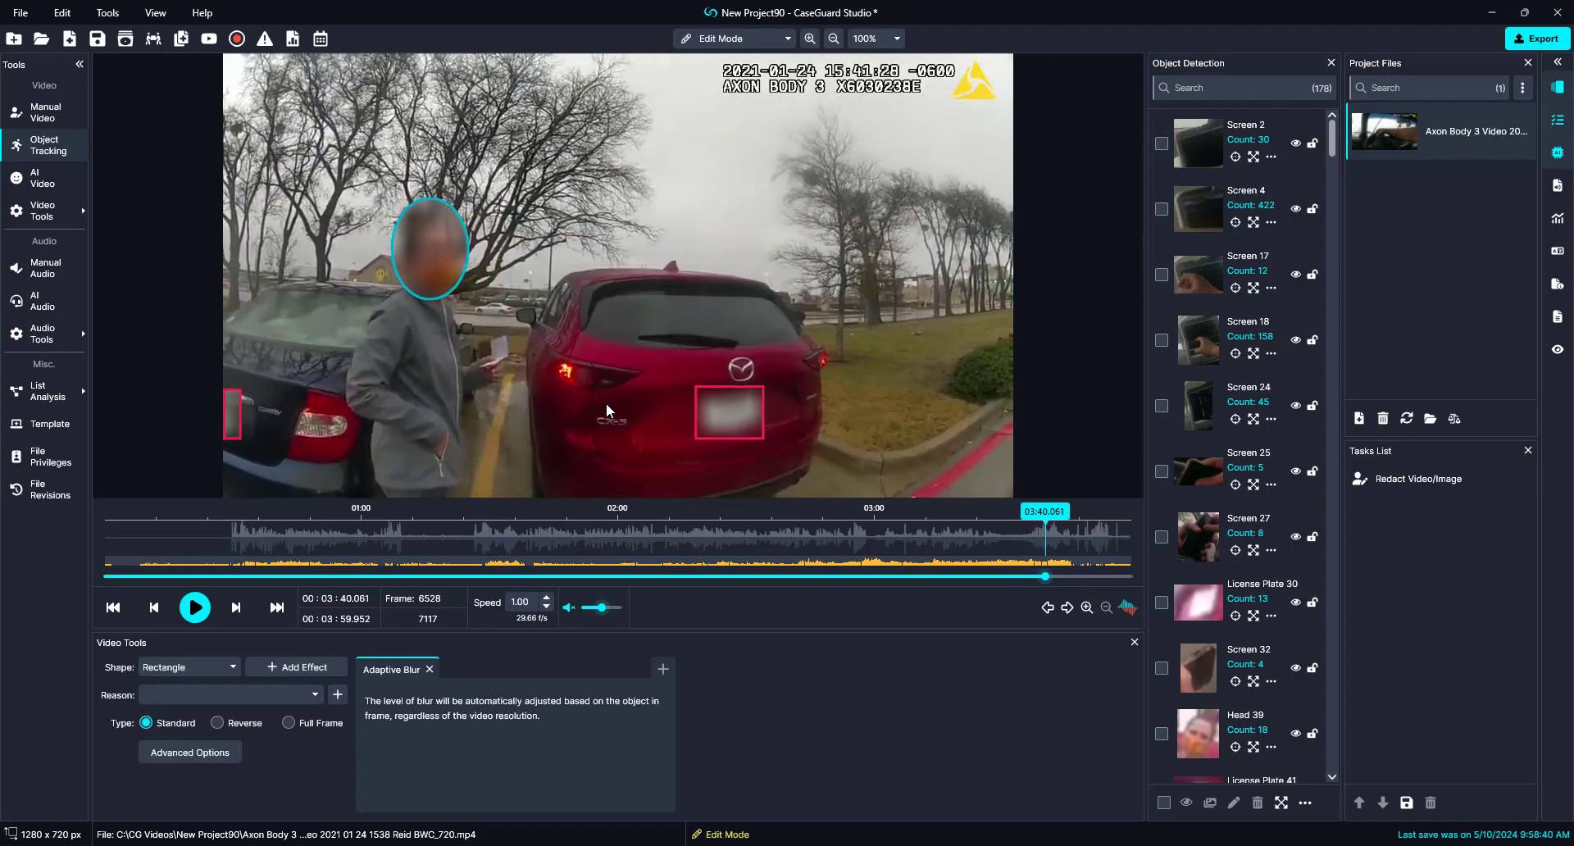
pyautogui.click(636, 366)
pyautogui.rightClick(629, 364)
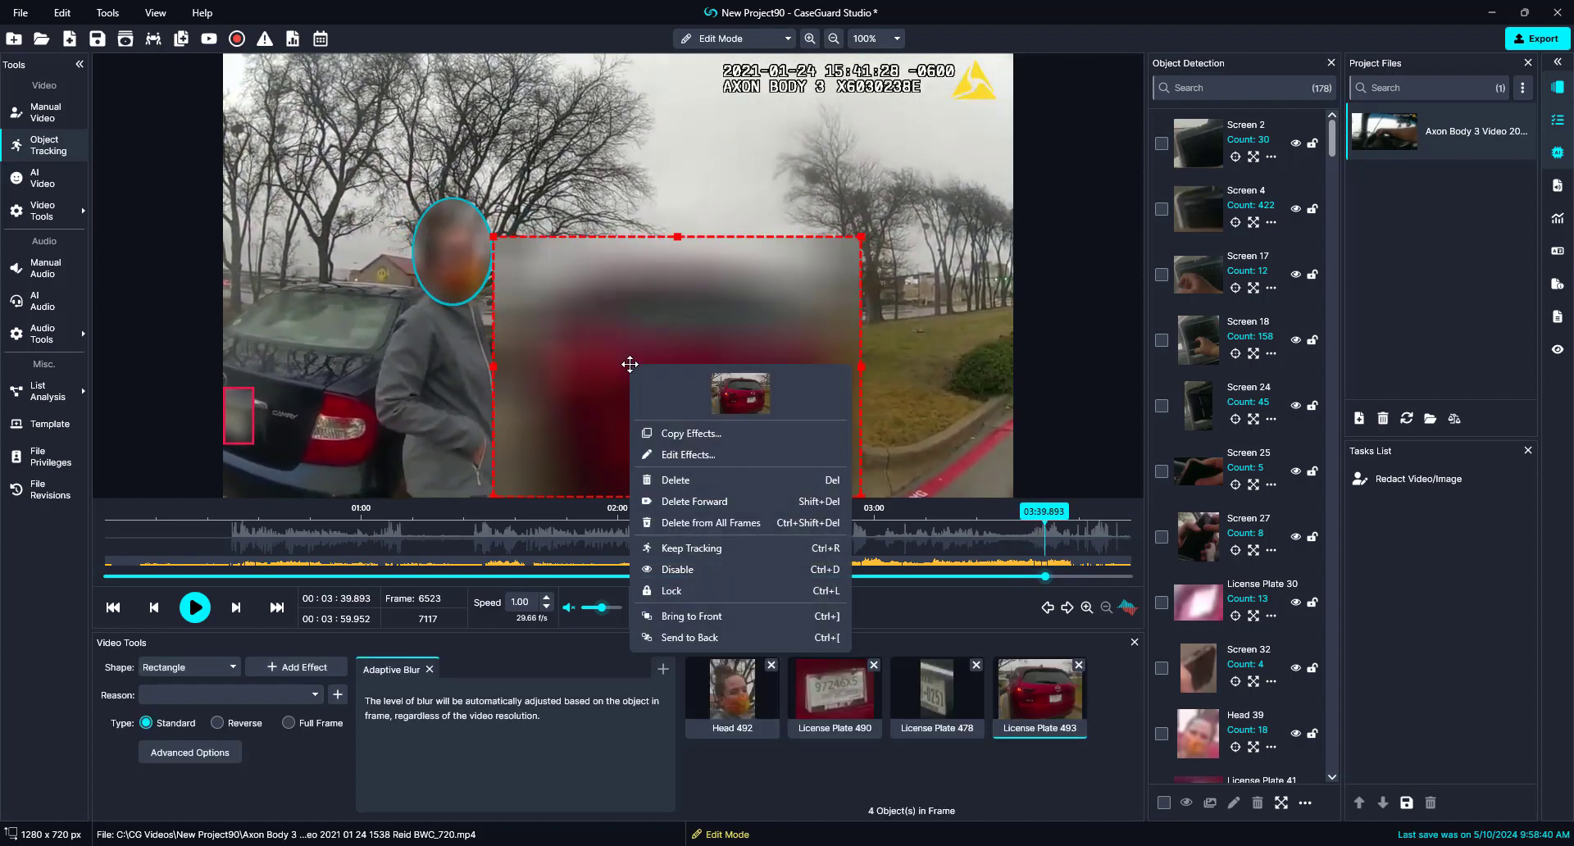
pyautogui.click(704, 592)
pyautogui.press('space')
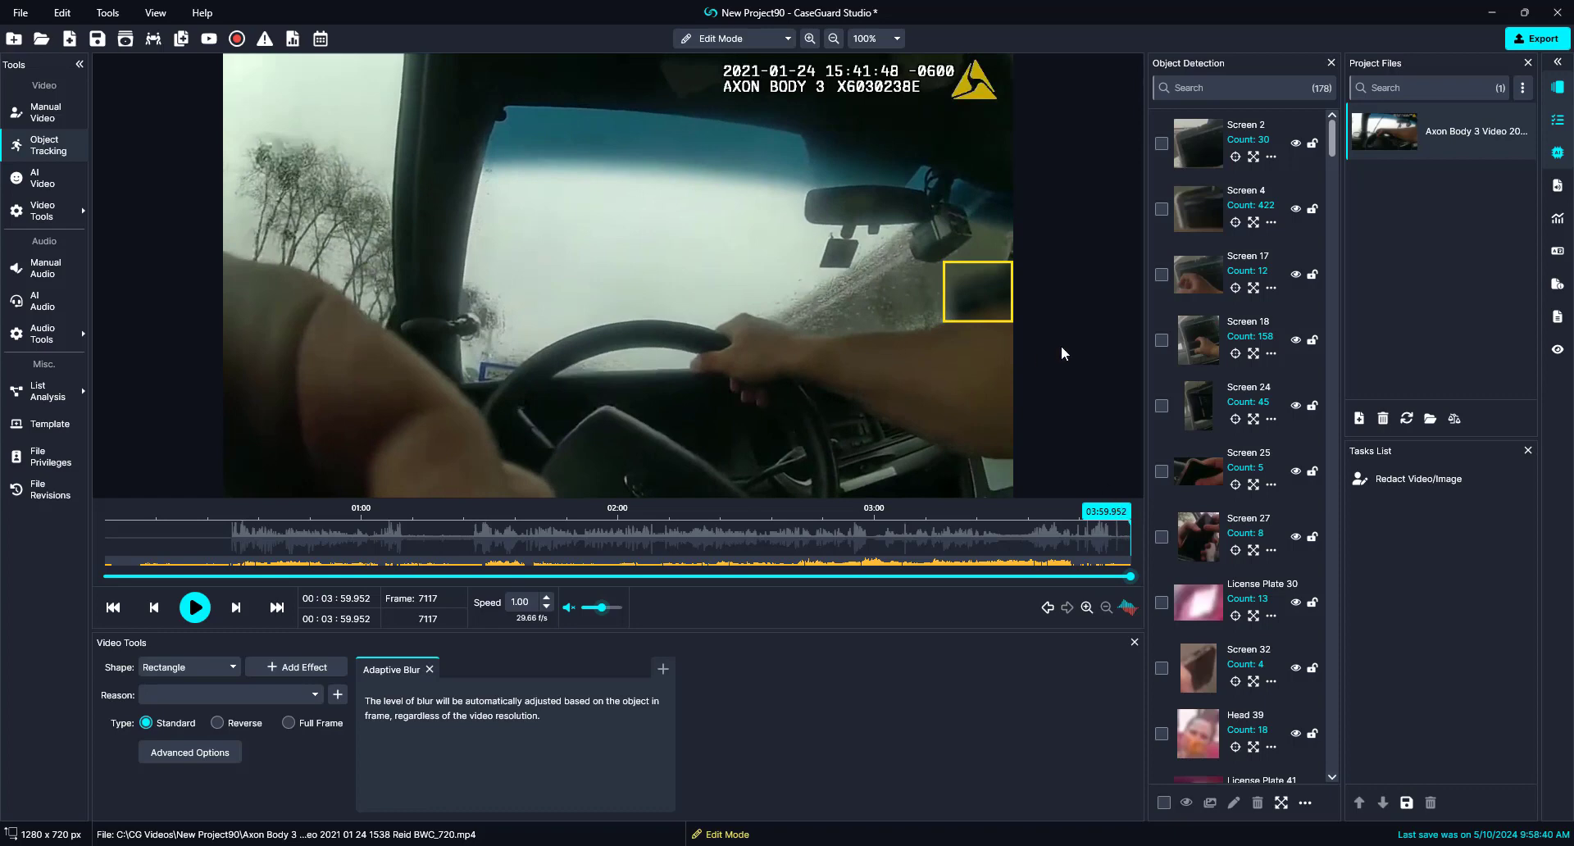
# Export the redacted video as .mp4 with the default _Redacted file name and the schedule at 5/10/2024 10:04 AM
pyautogui.click(1523, 43)
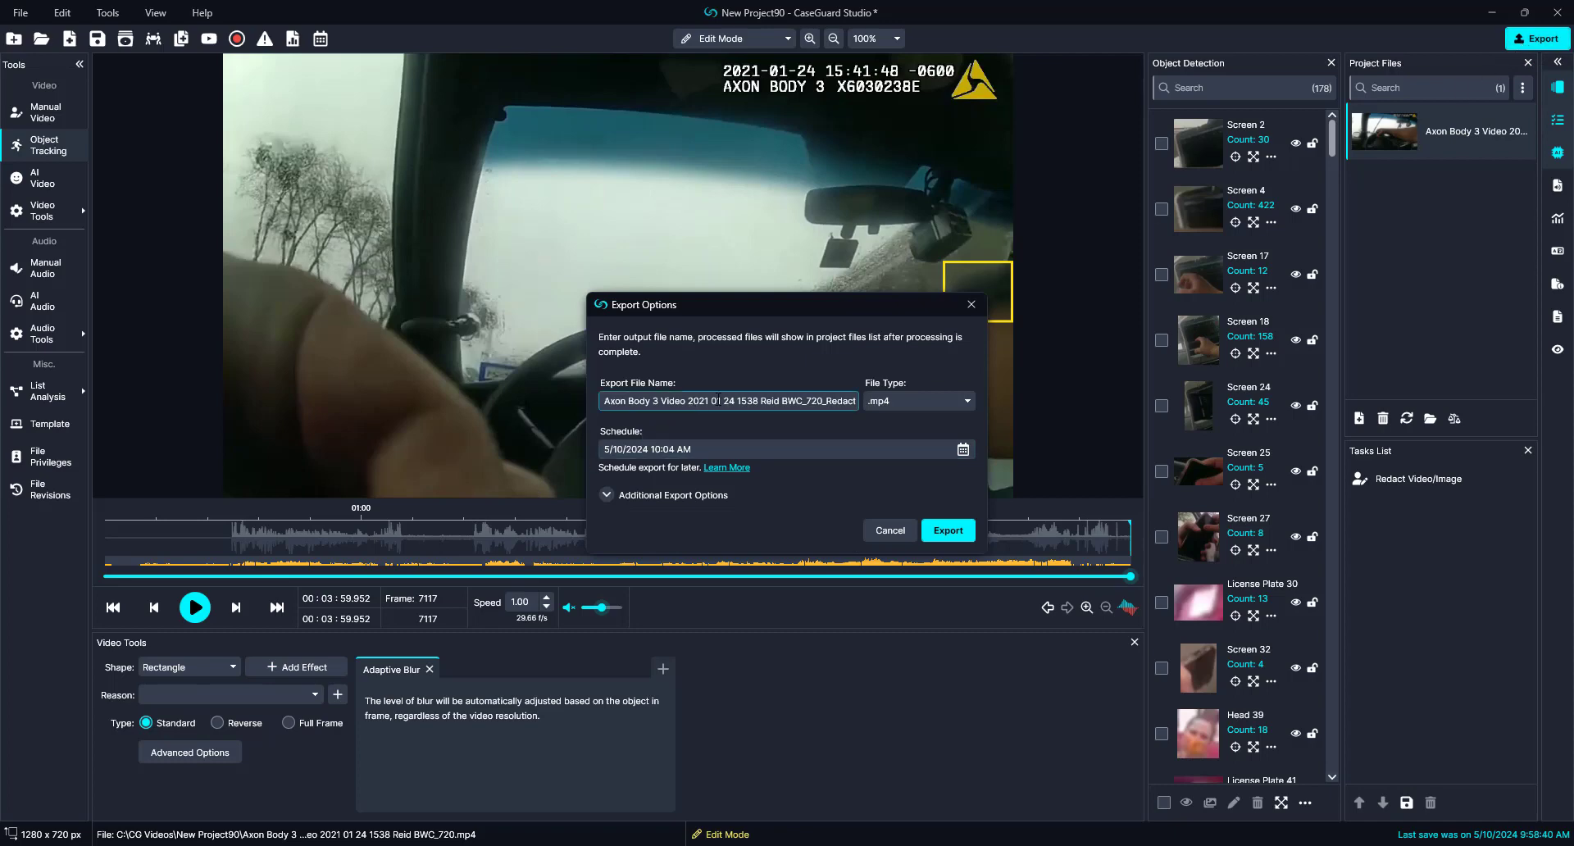
pyautogui.click(753, 450)
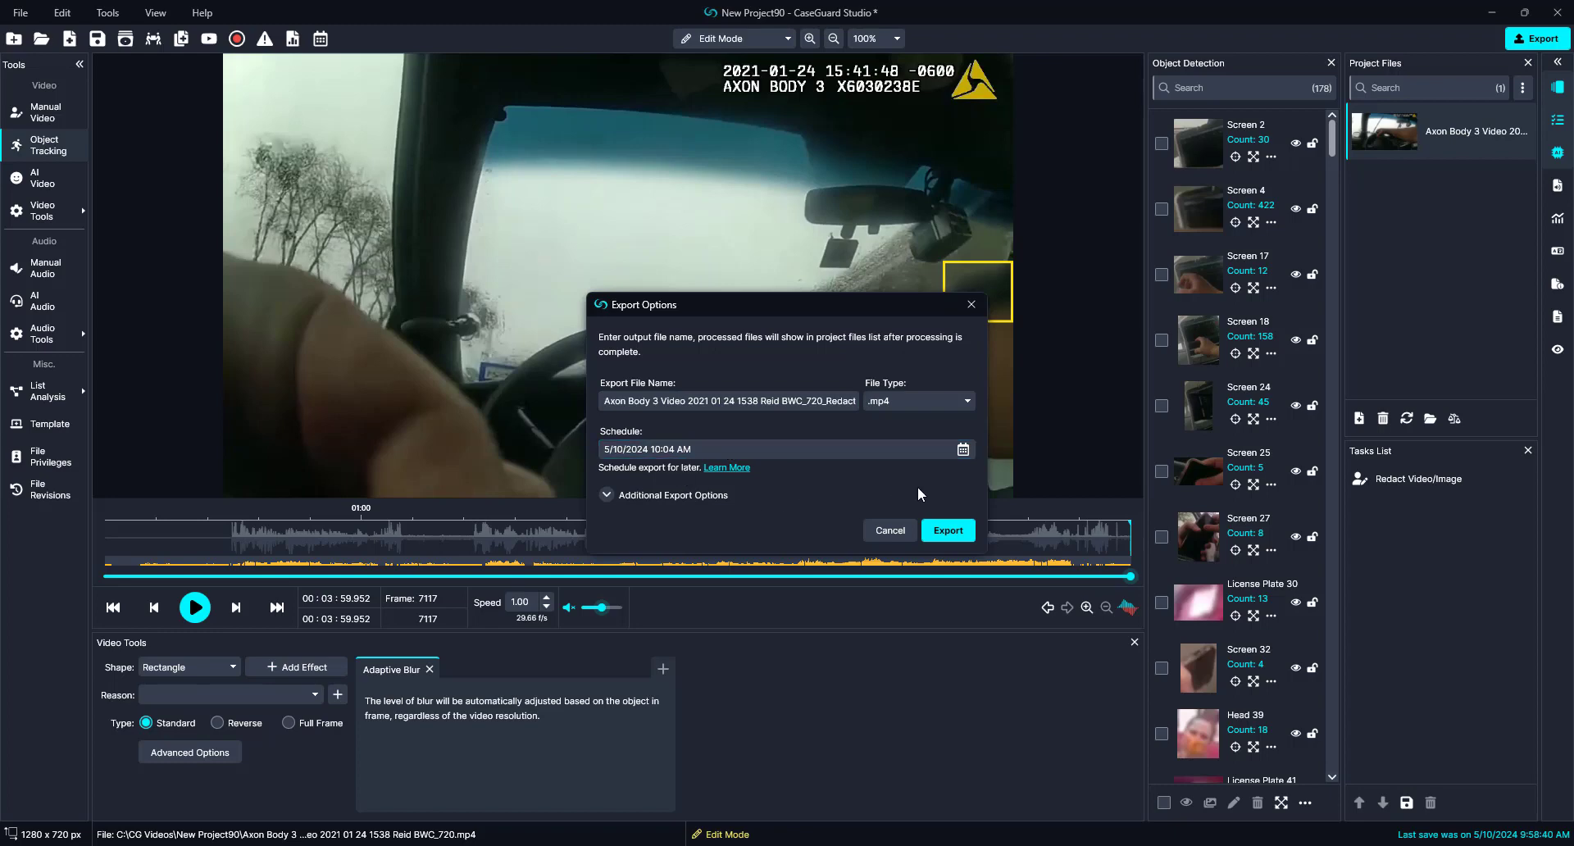
pyautogui.click(947, 532)
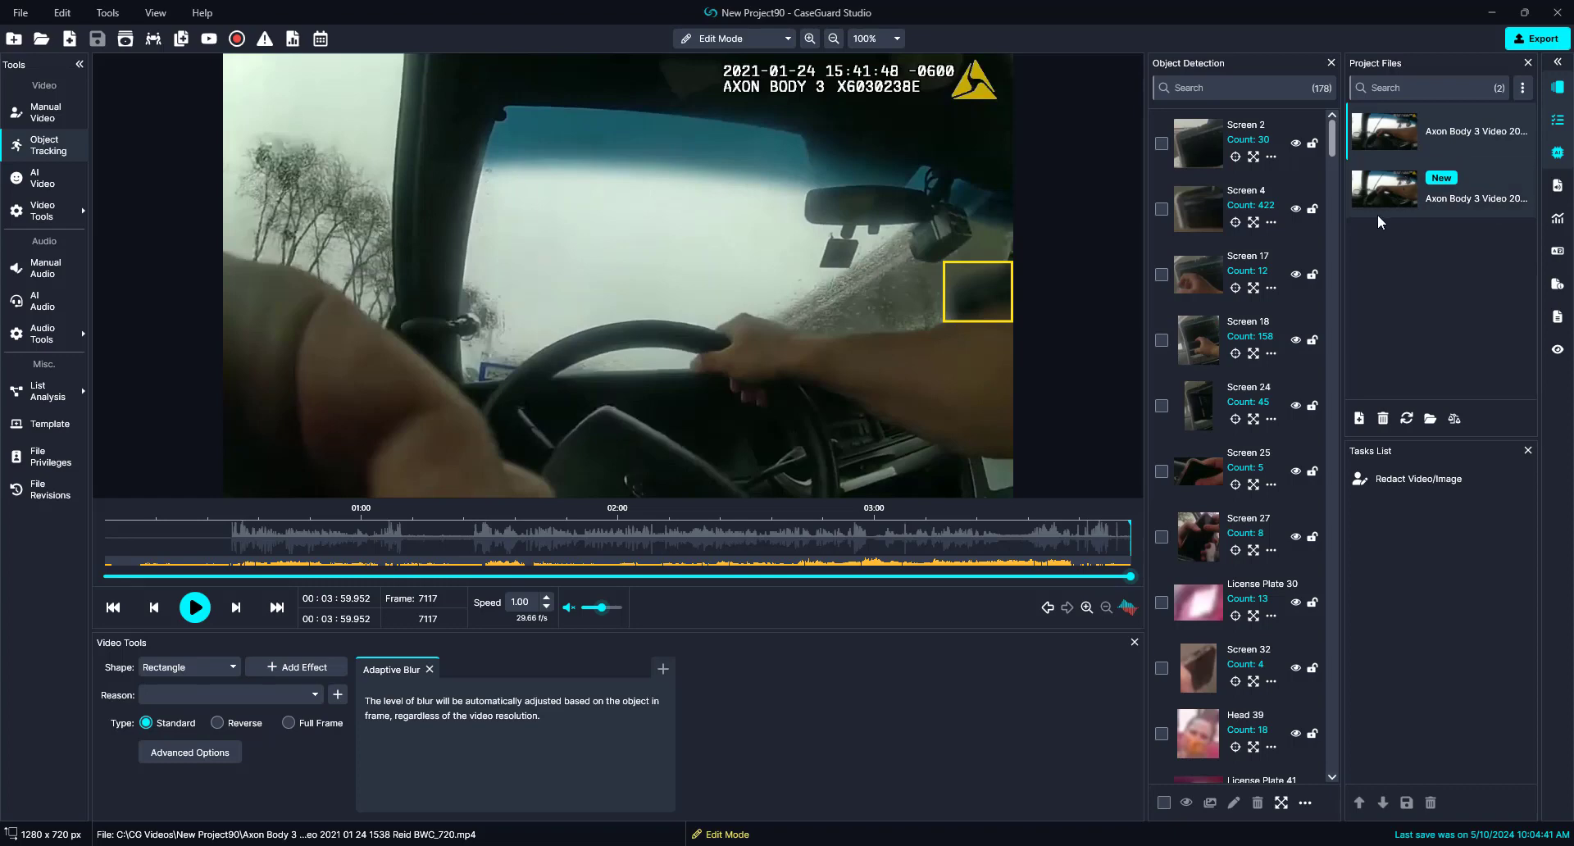
# Open the exported _Redacted video and check its redactions from the start, at about 1:32.9 and at about 2:46.4
pyautogui.click(1467, 208)
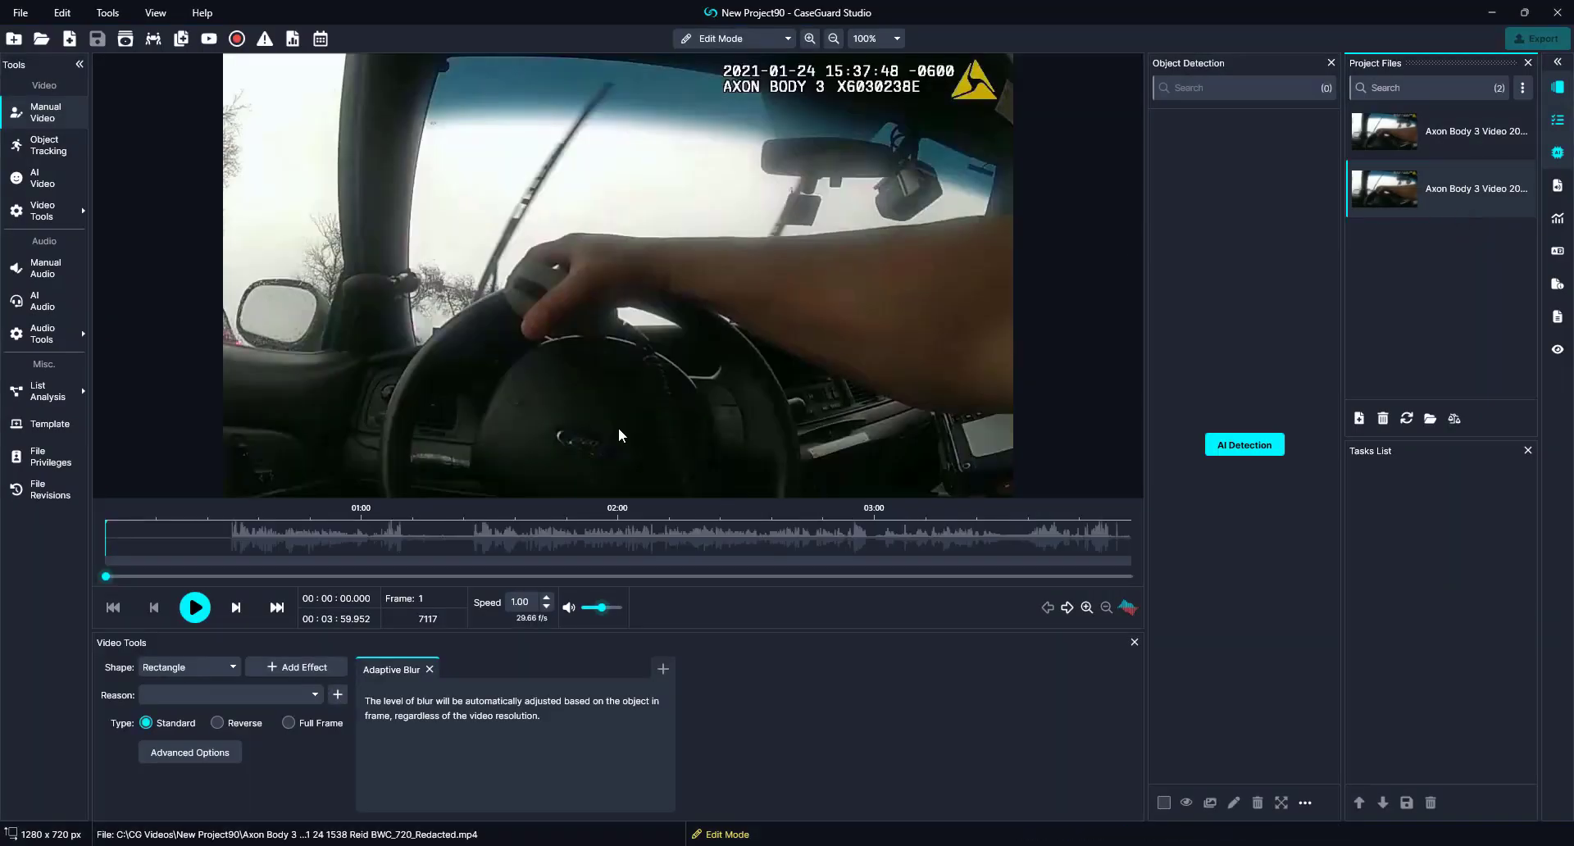
pyautogui.click(206, 616)
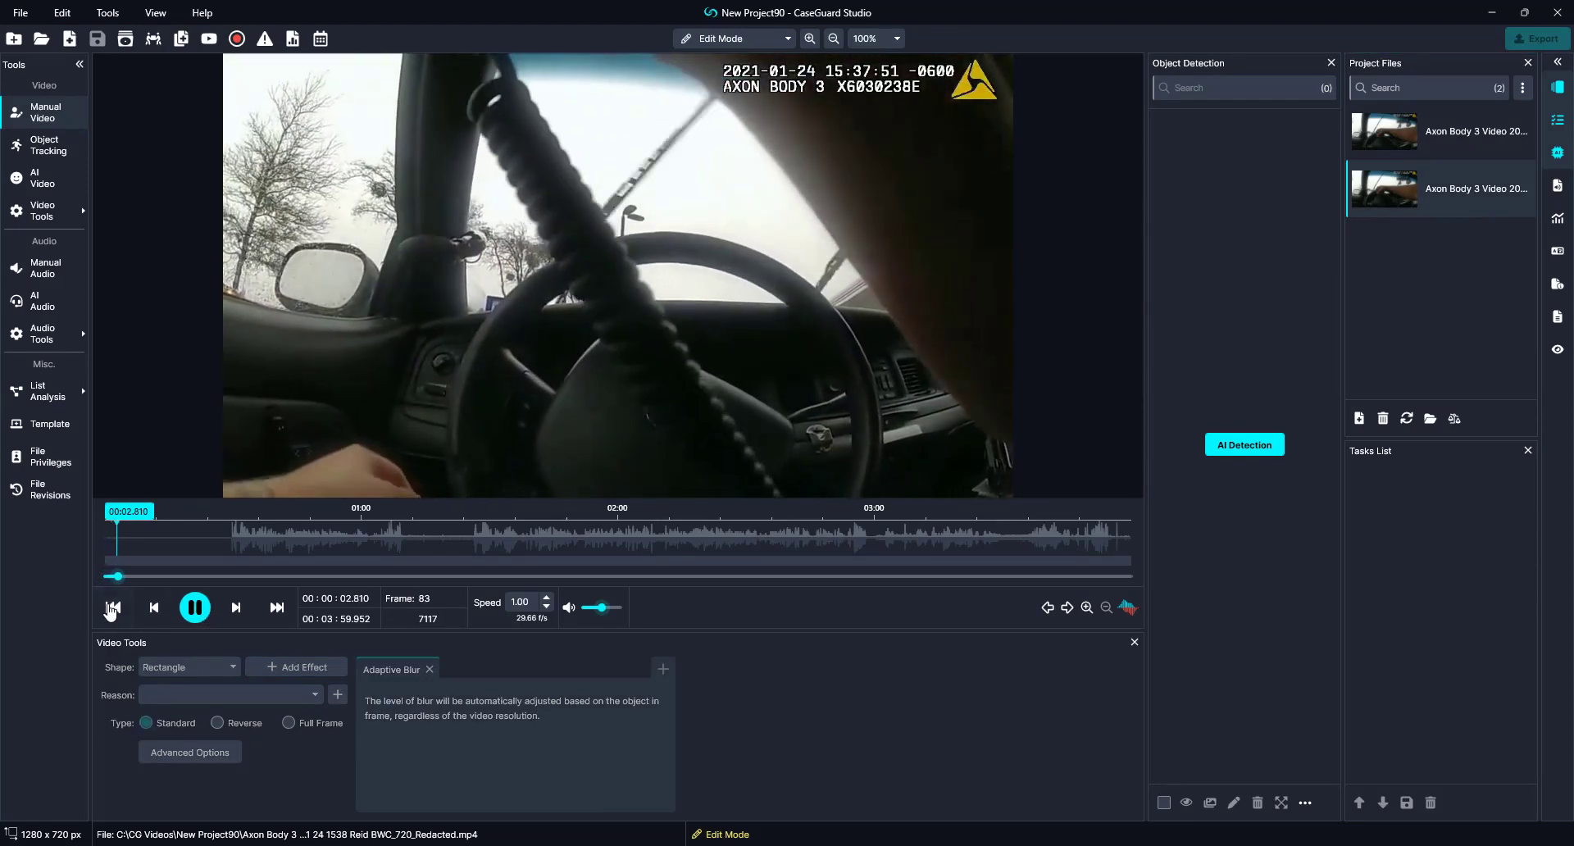
pyautogui.moveTo(127, 577); pyautogui.dragTo(501, 596)
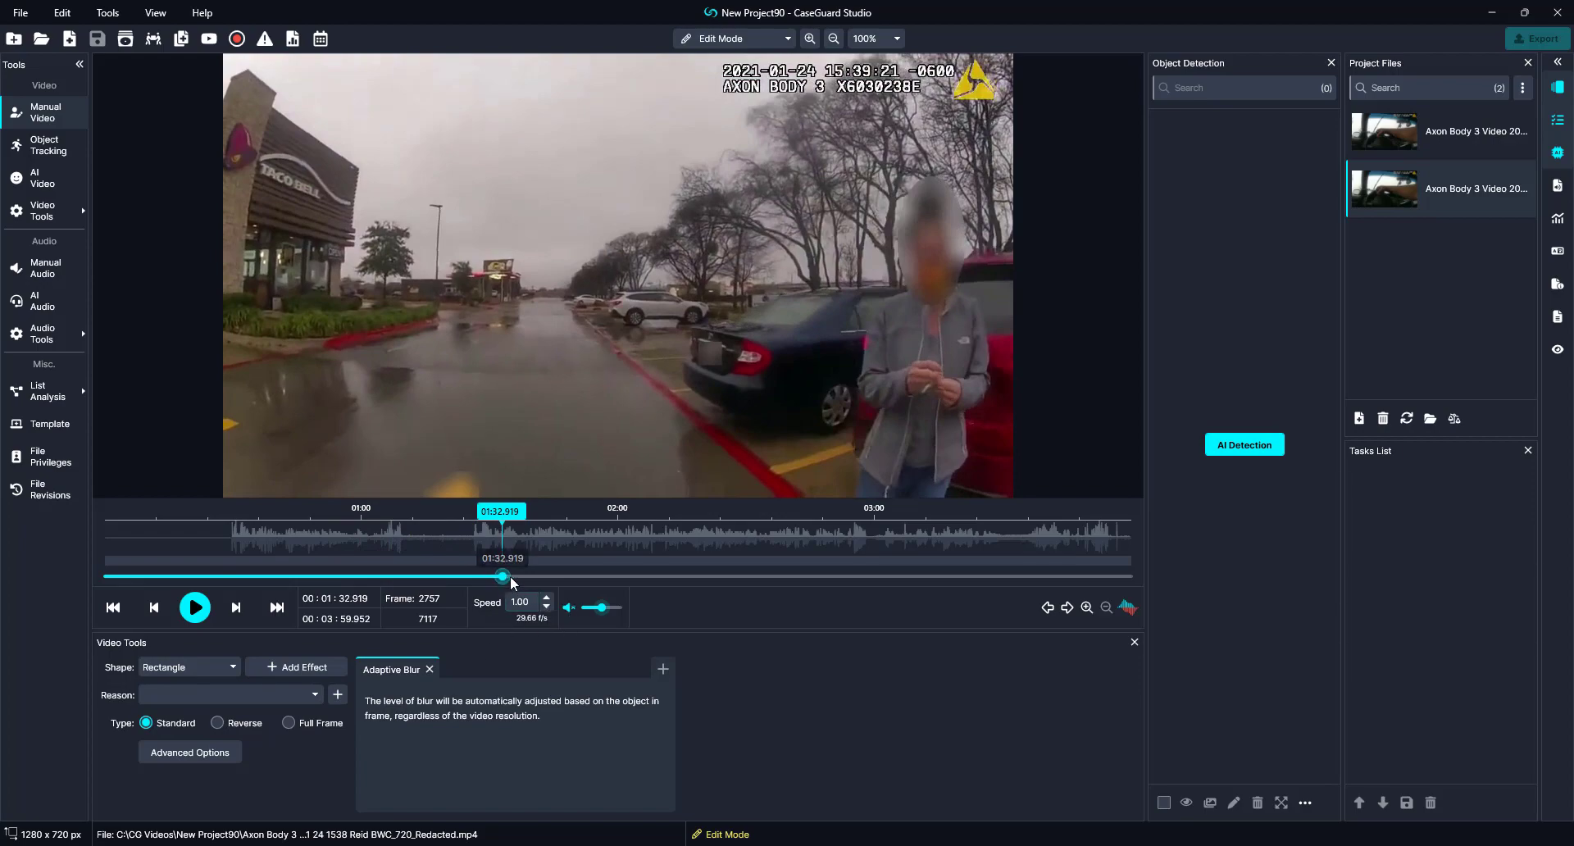
pyautogui.moveTo(508, 581); pyautogui.dragTo(822, 562)
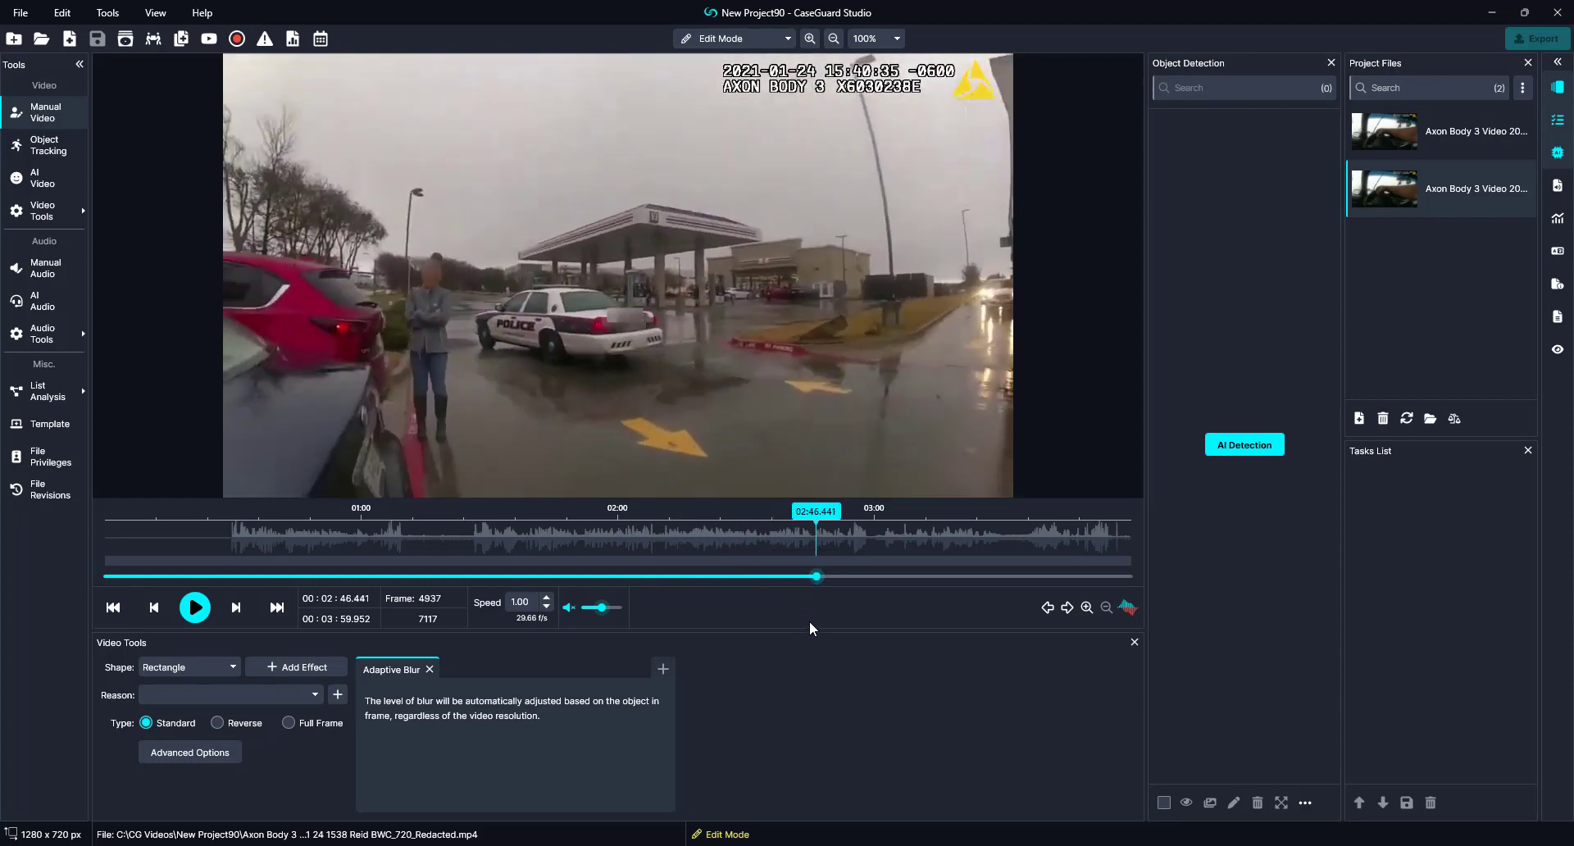